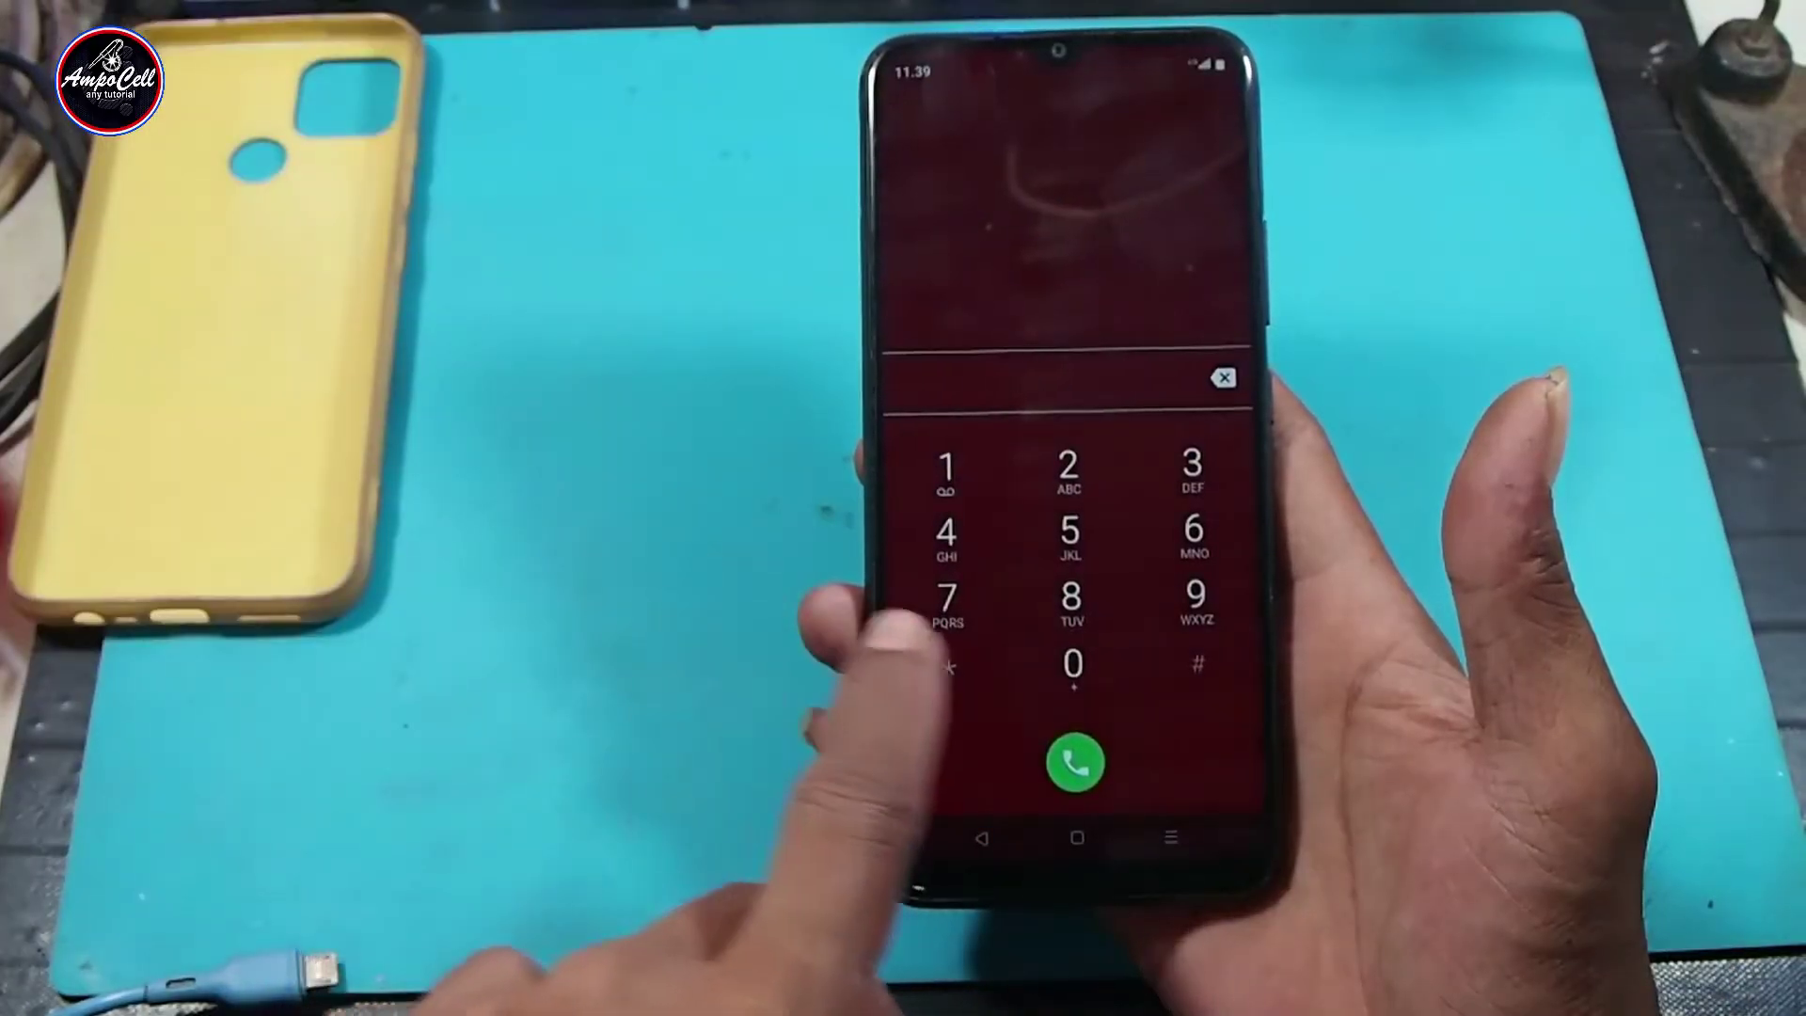
left_click(948, 665)
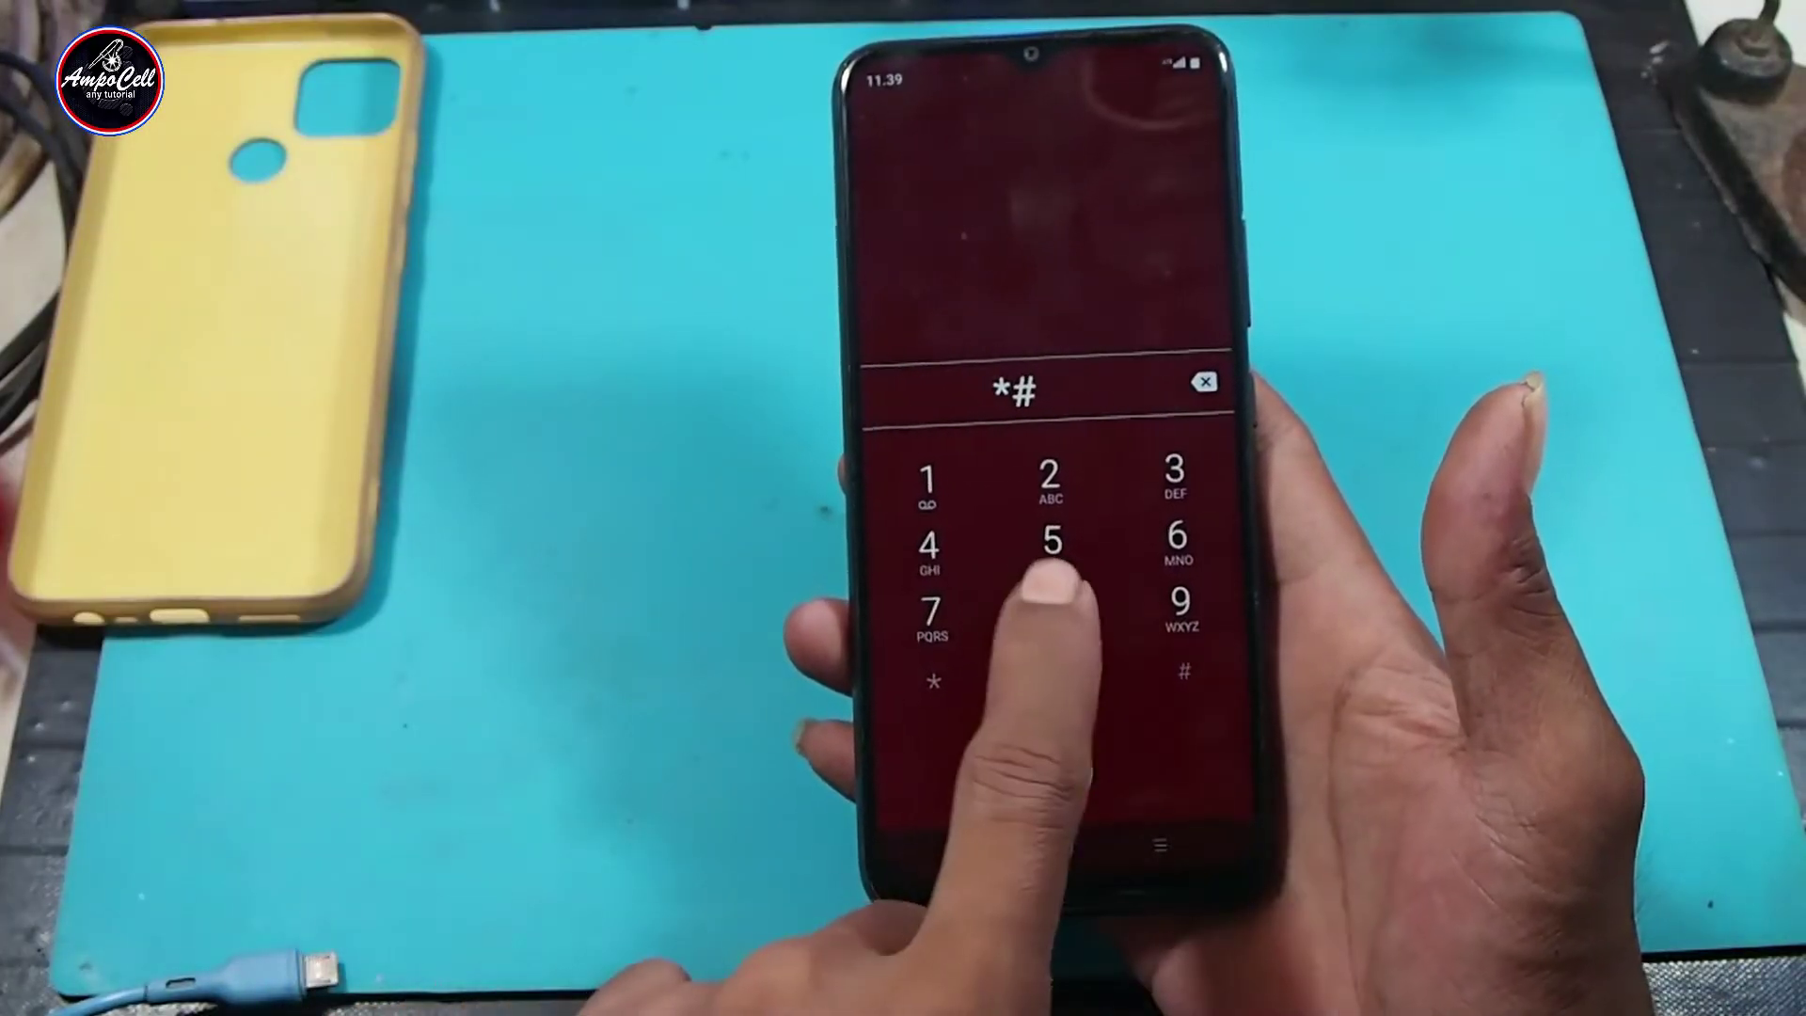
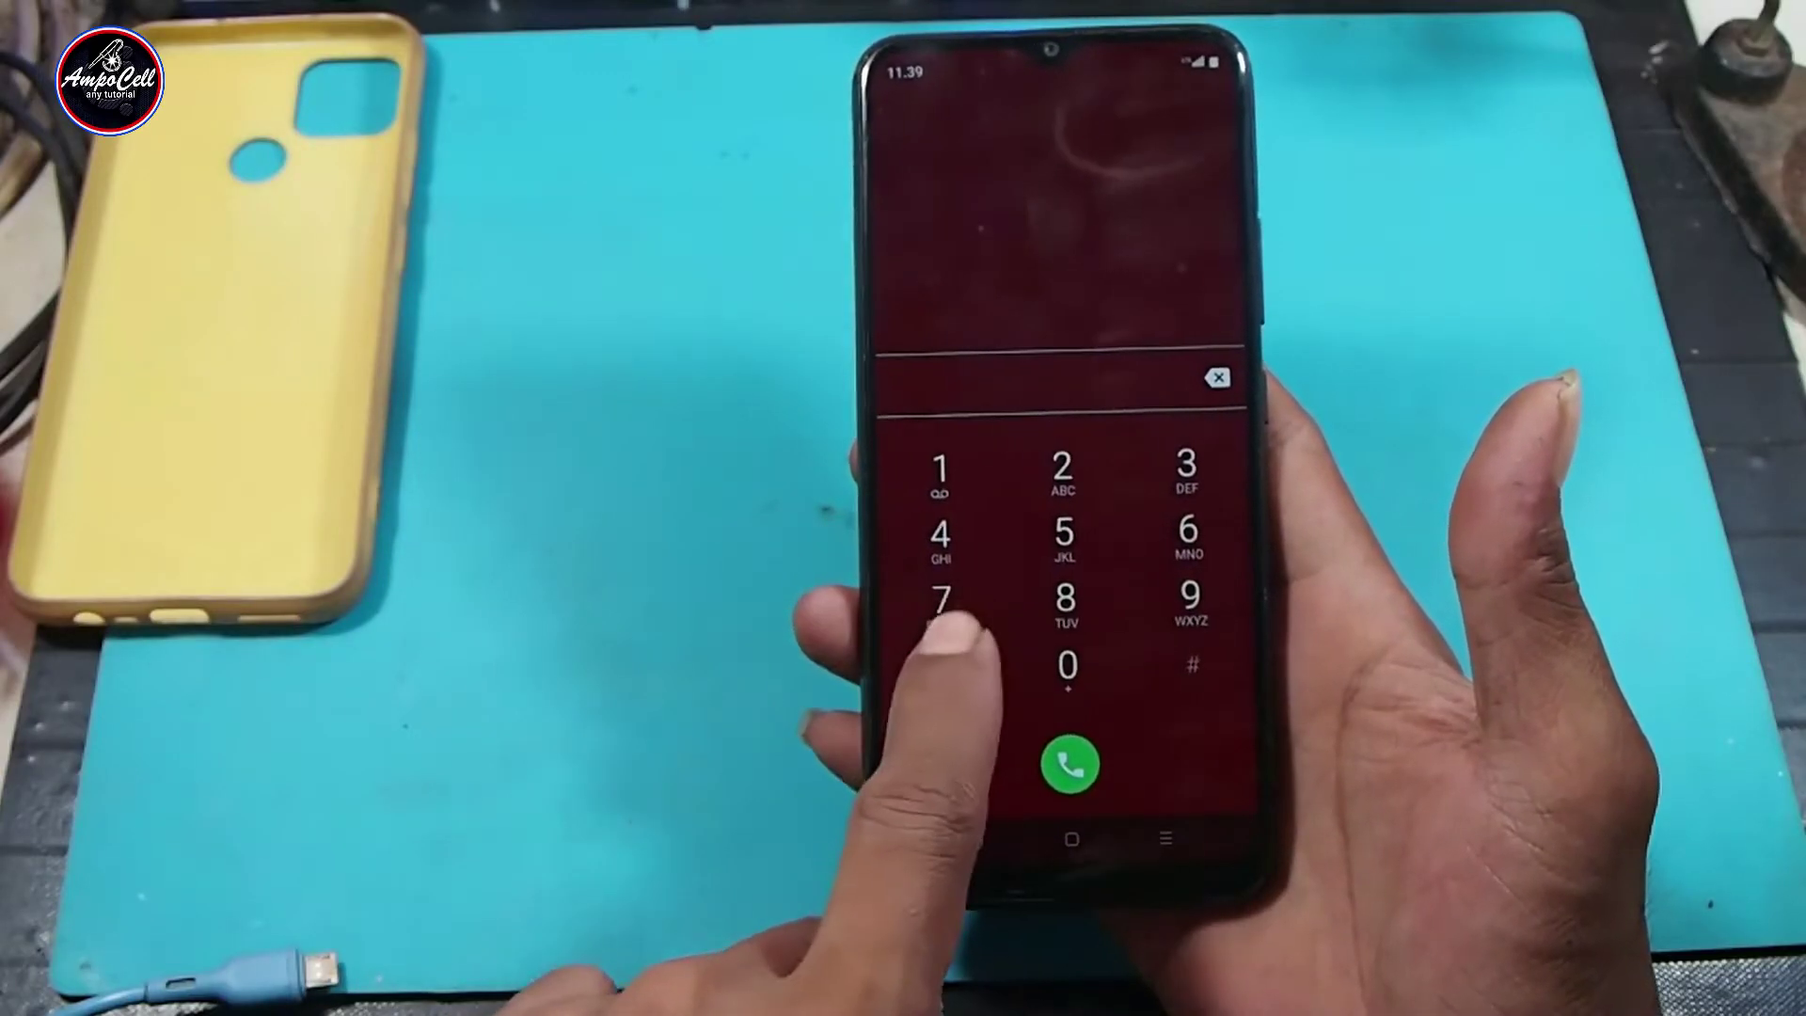
- Dial the service code *#812 on the phone's dialer keypad
type("812")
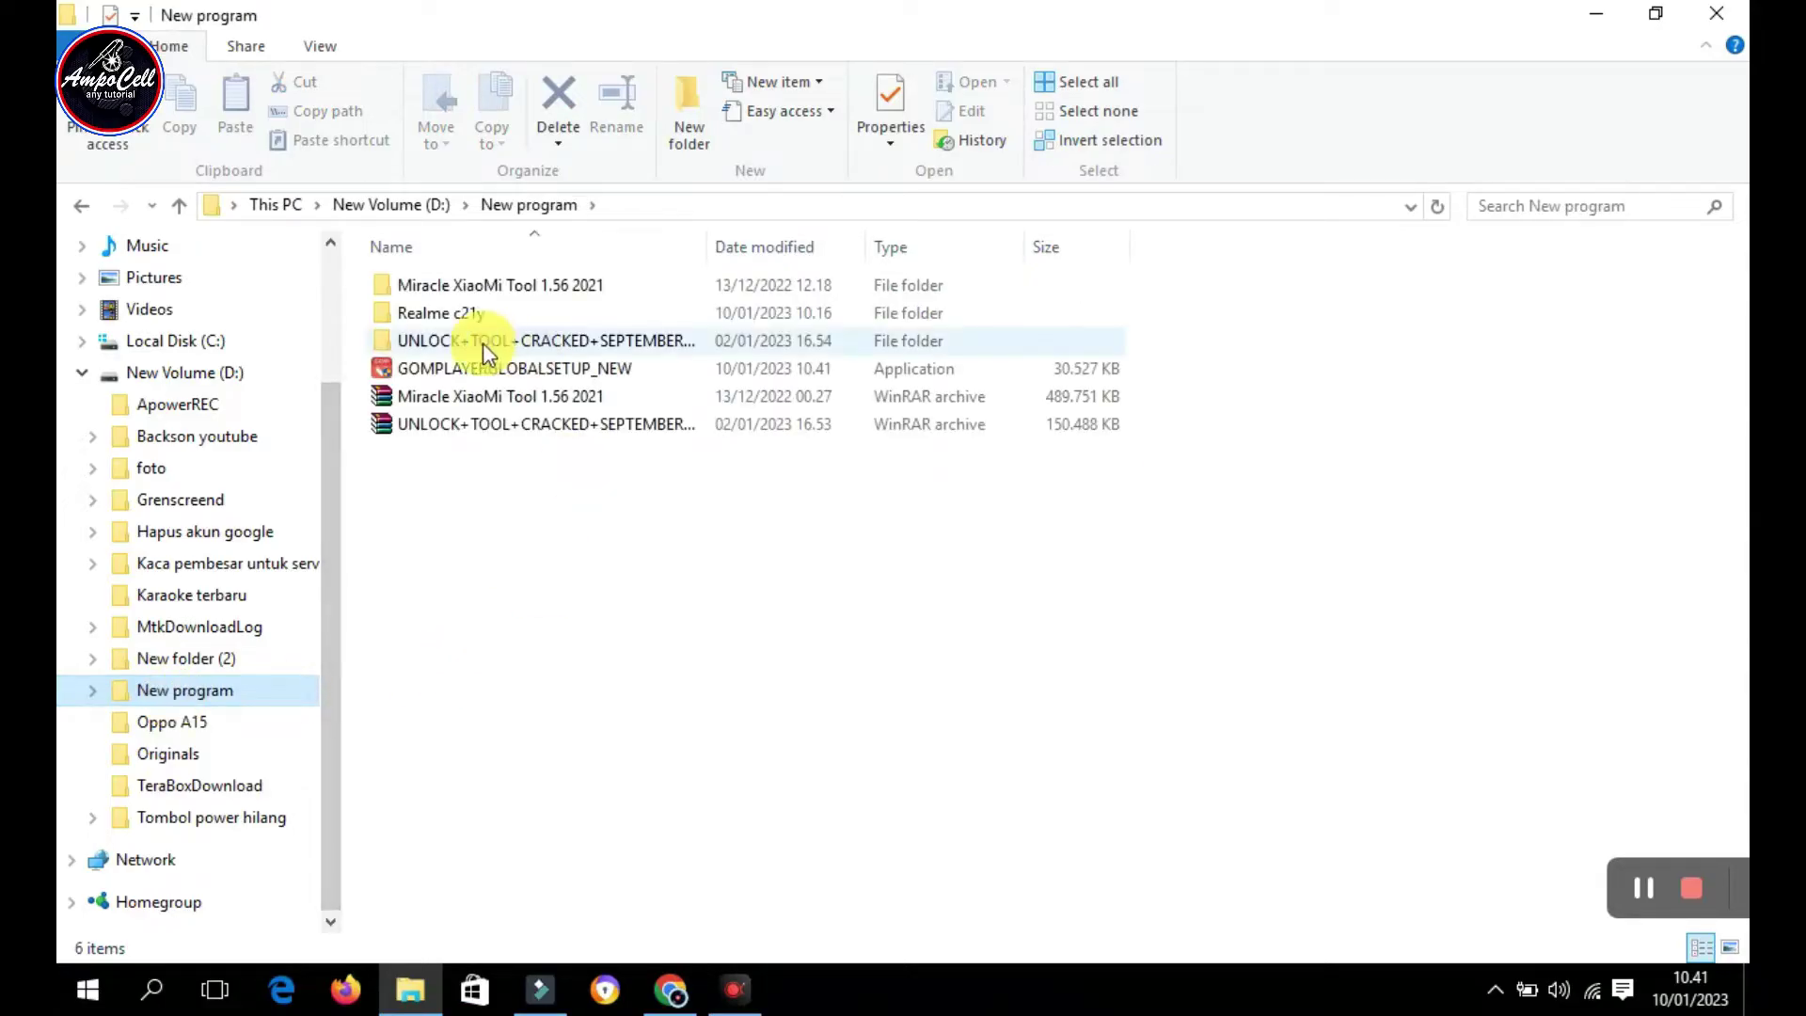
- Open Realme c21y > File_Unlock_Realme_C21y_(RMX3263) and start extracting its WinRAR archive
left_click(448, 311)
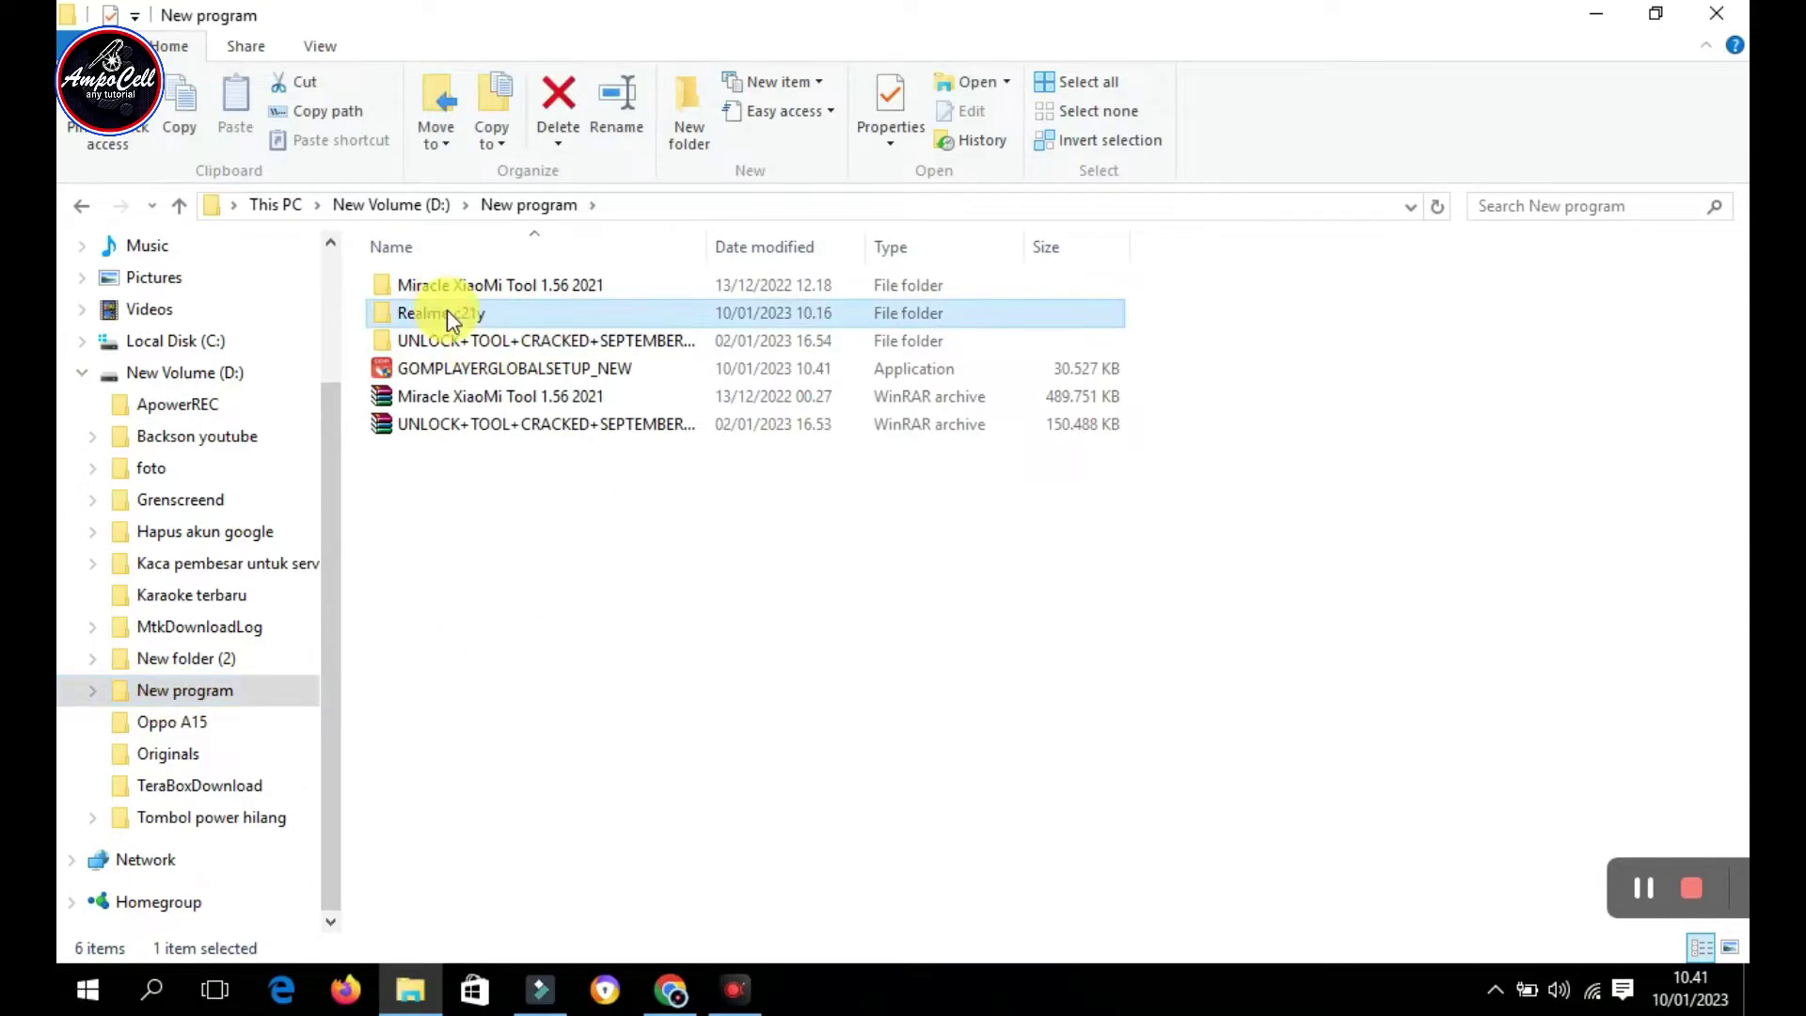
double_click(446, 311)
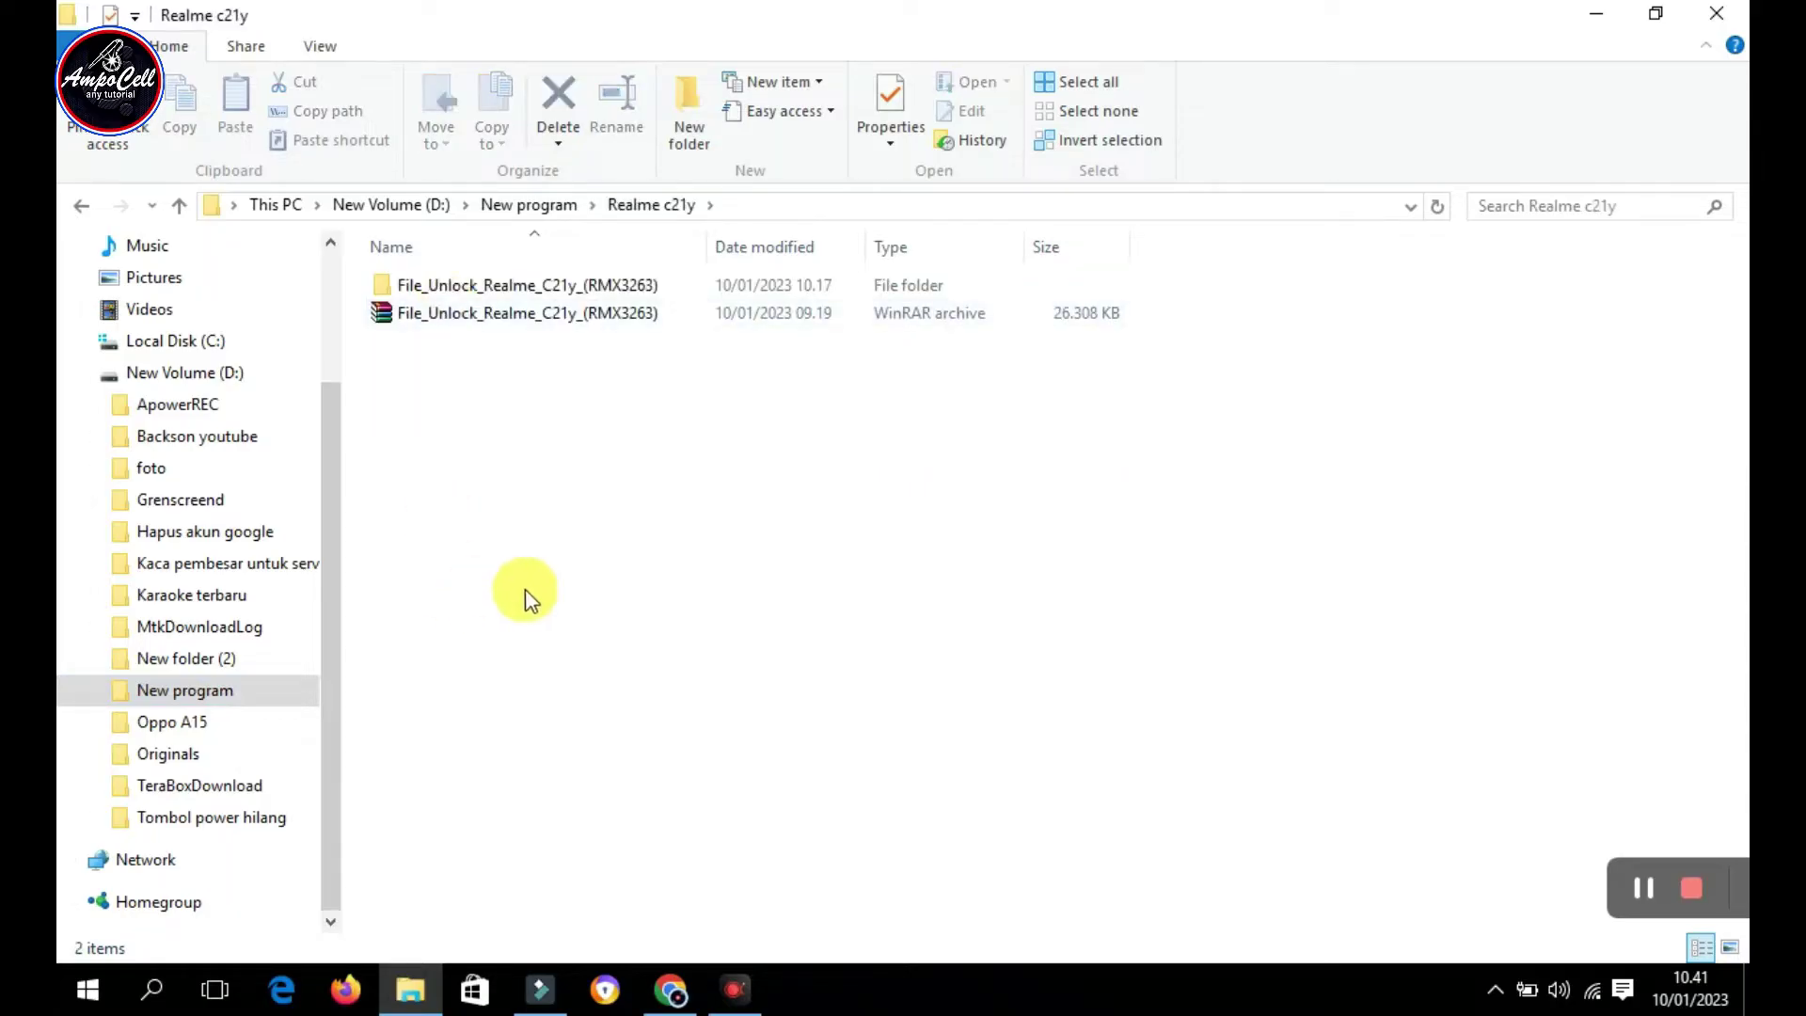
double_click(432, 280)
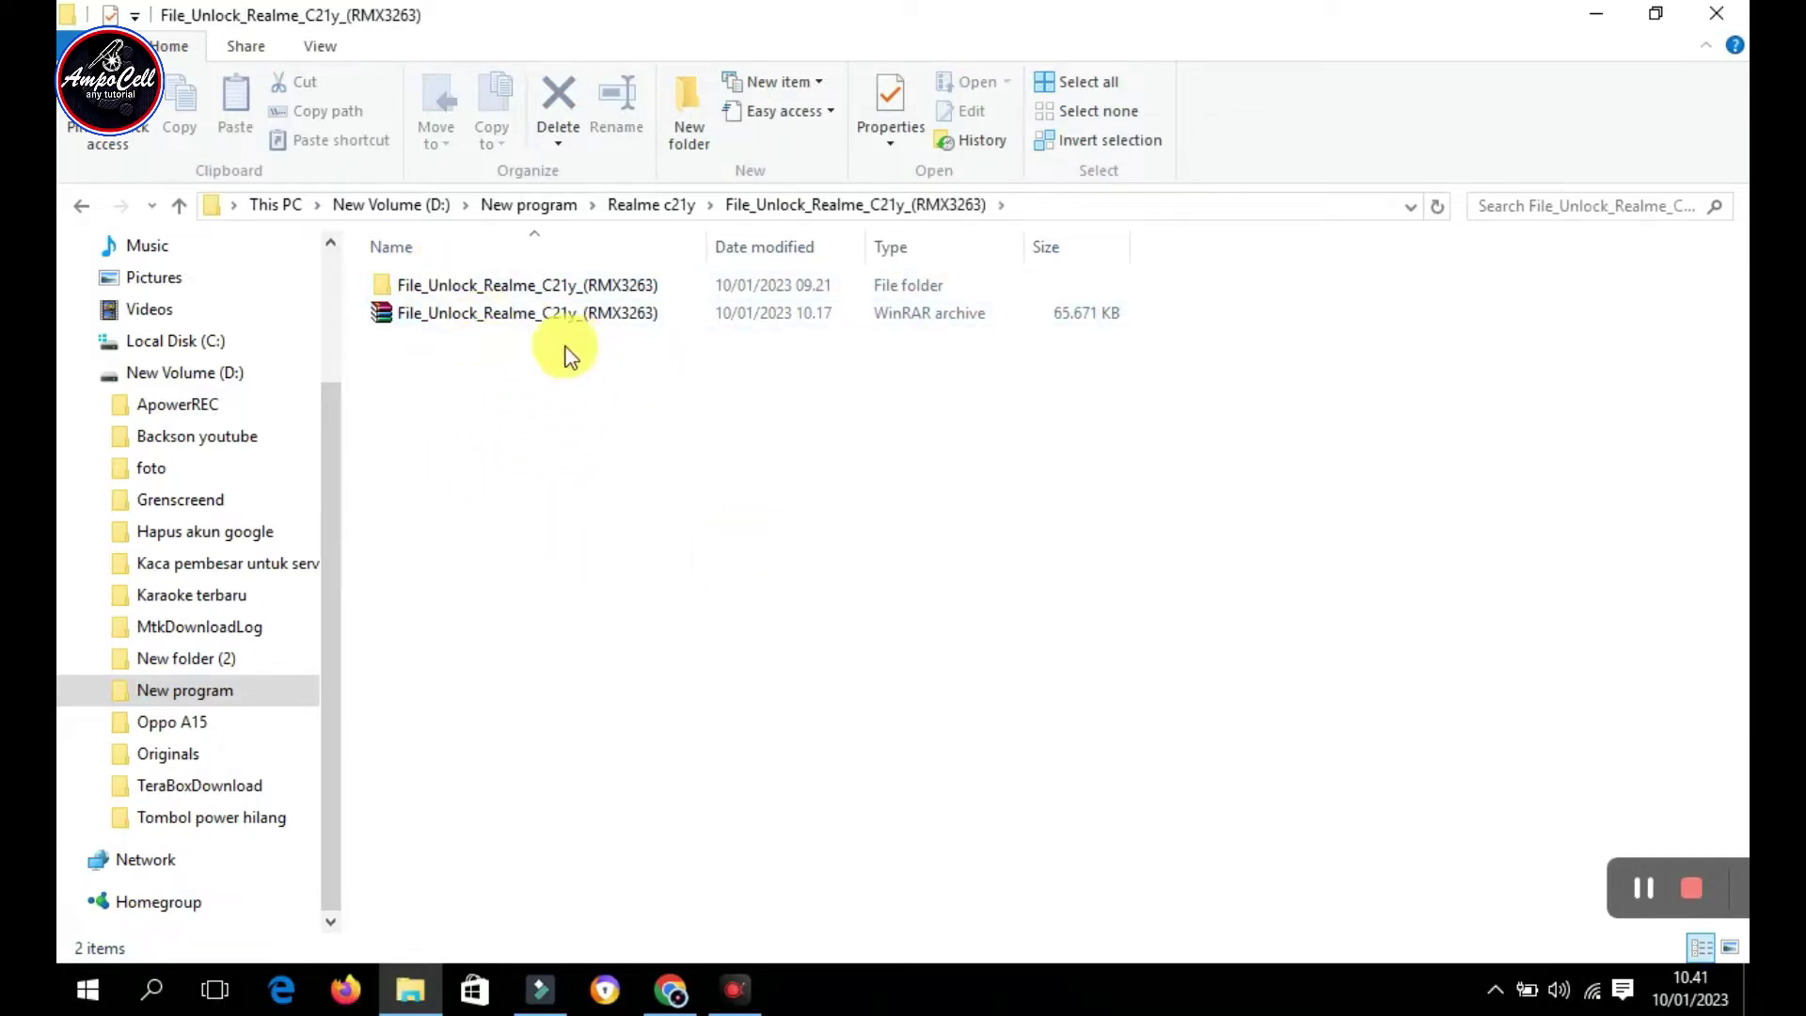
right_click(488, 331)
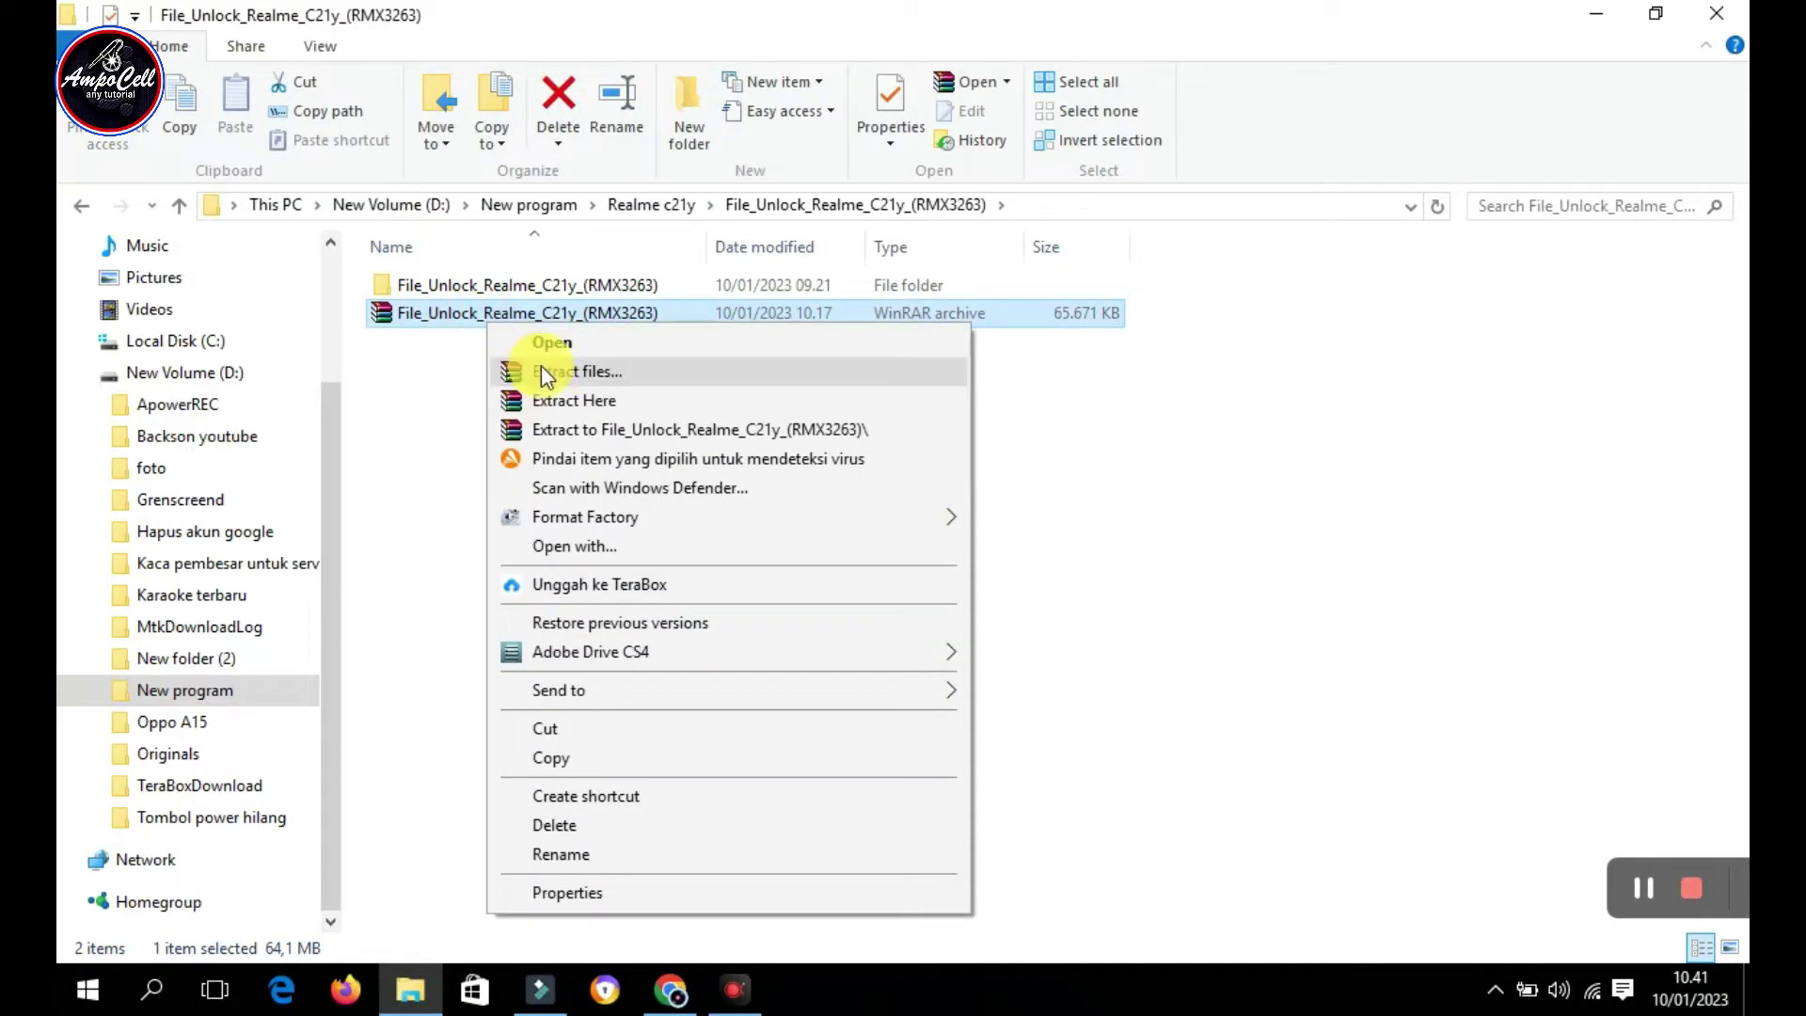
left_click(561, 372)
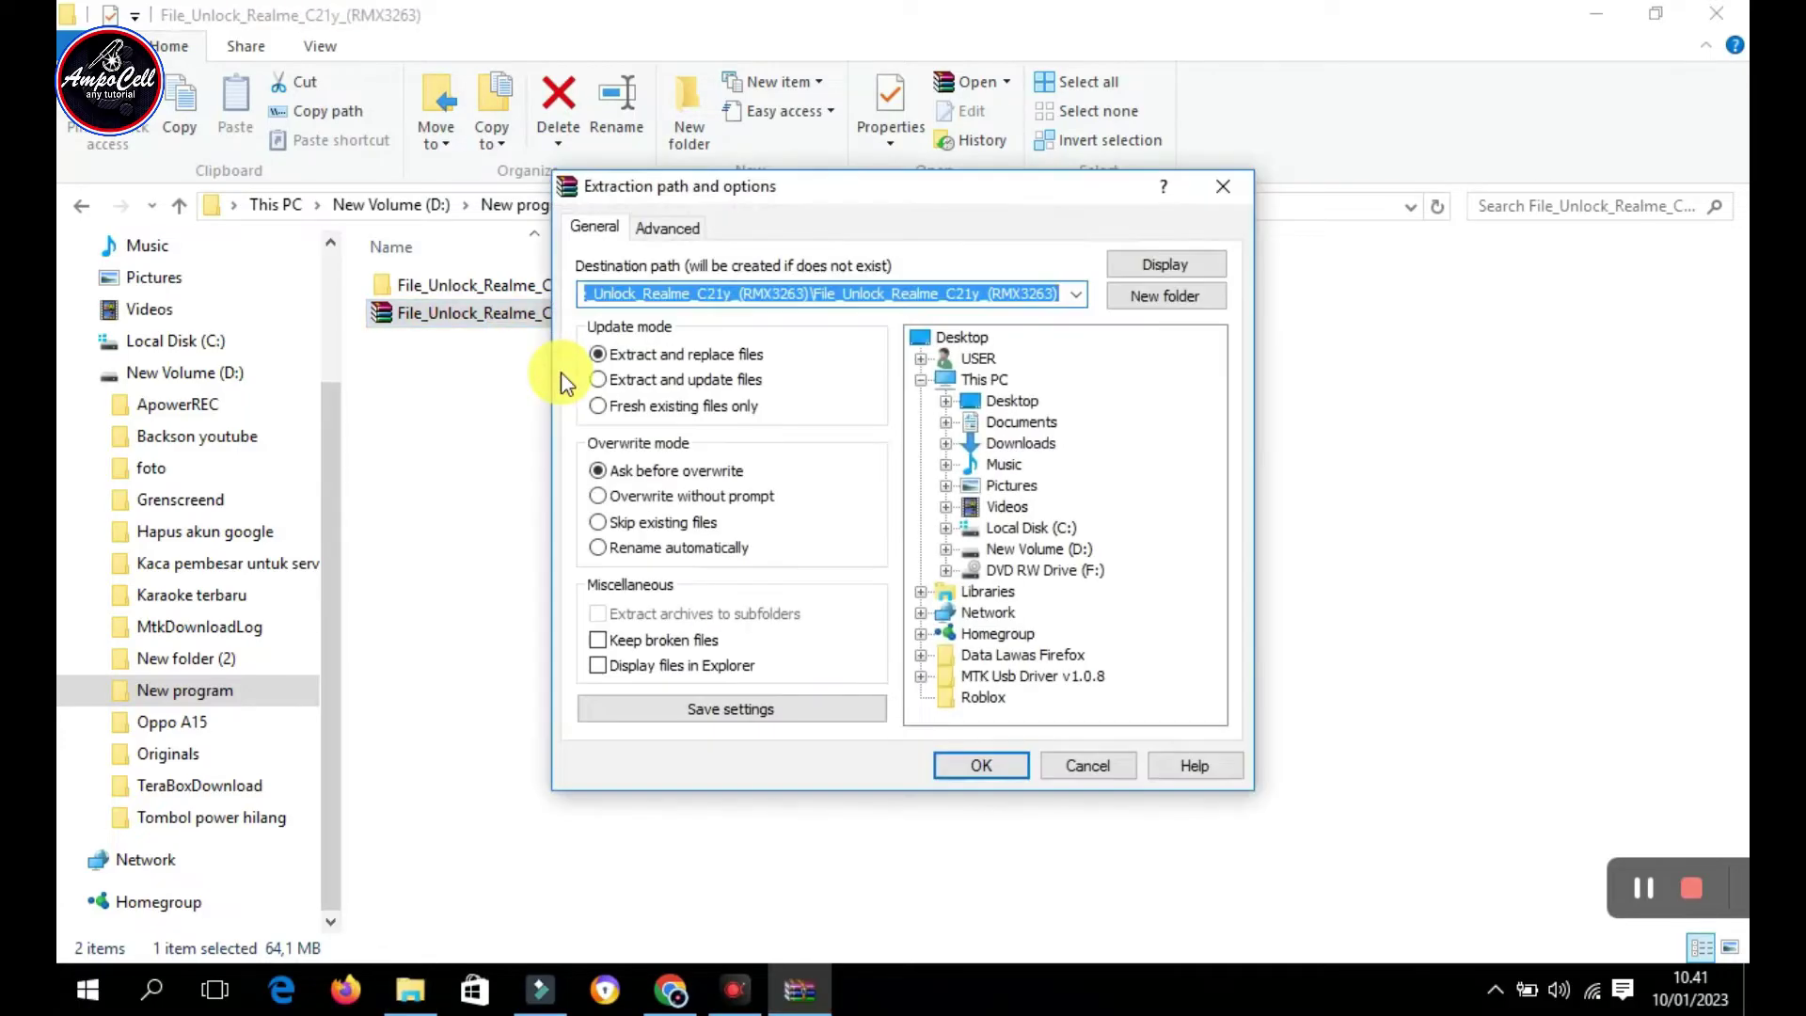
- Extract the unlock archive to the default destination, entering the archive password
left_click(975, 766)
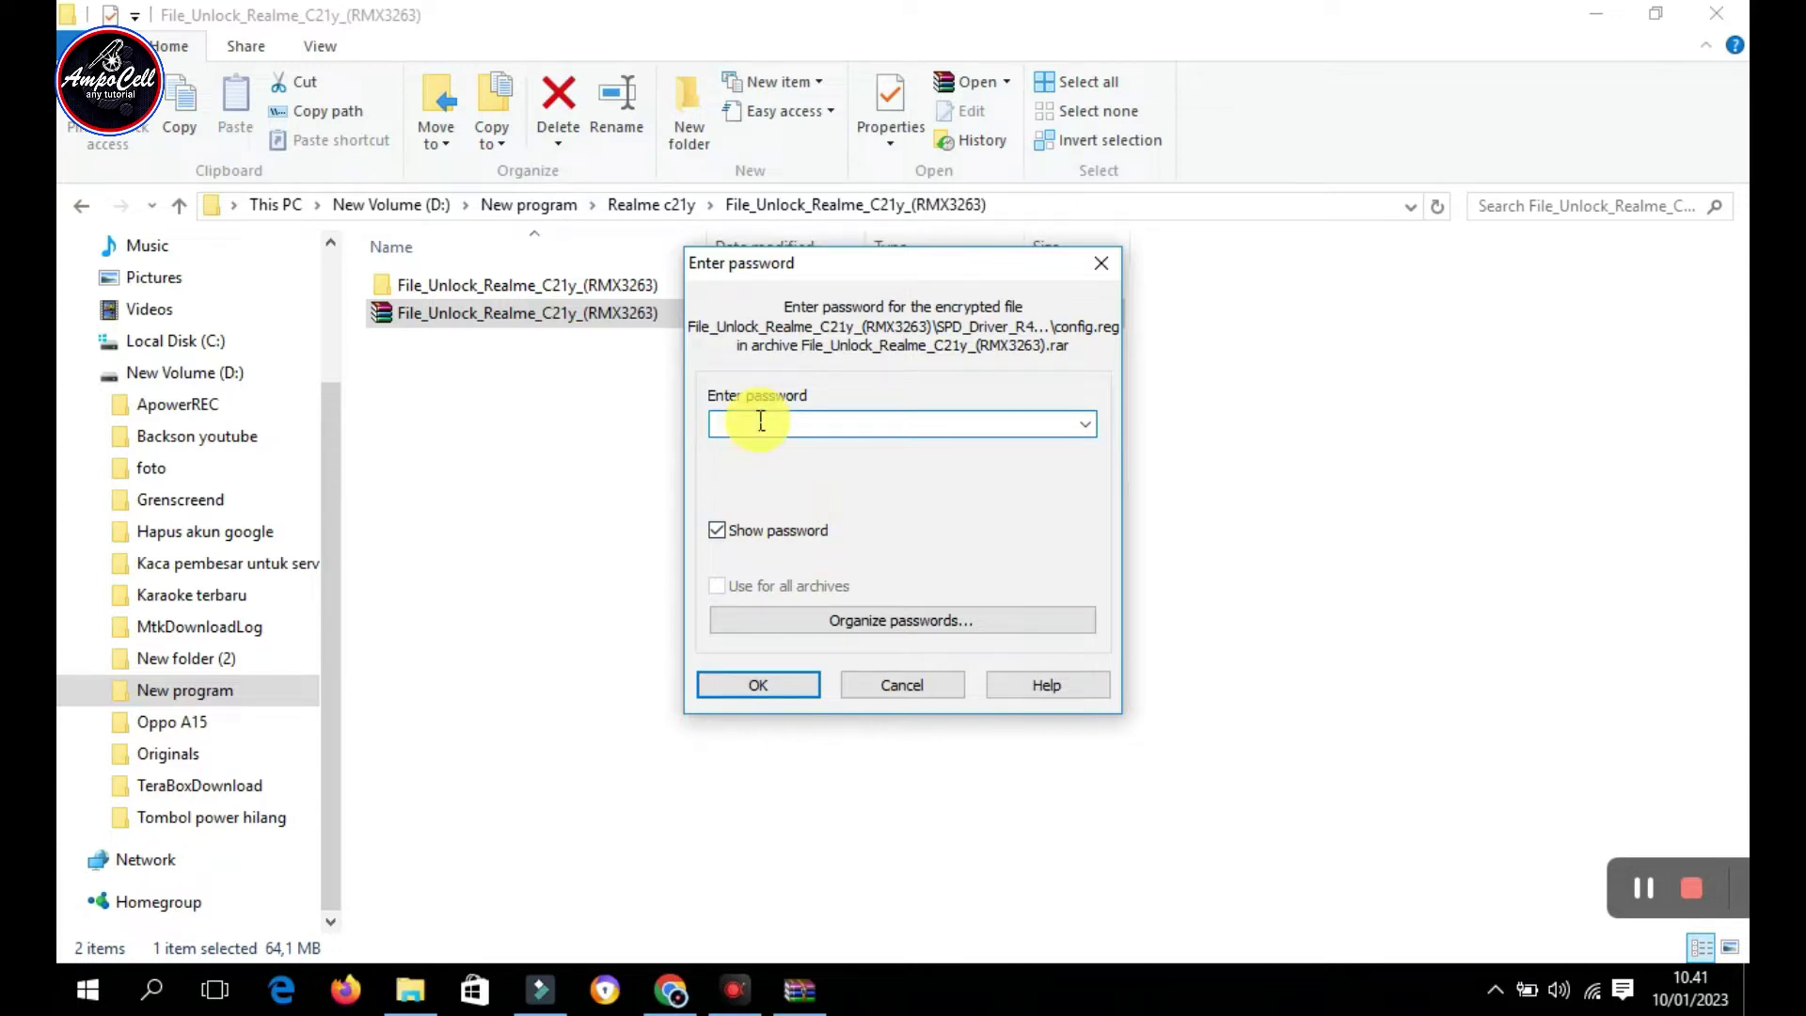
type("ampocell")
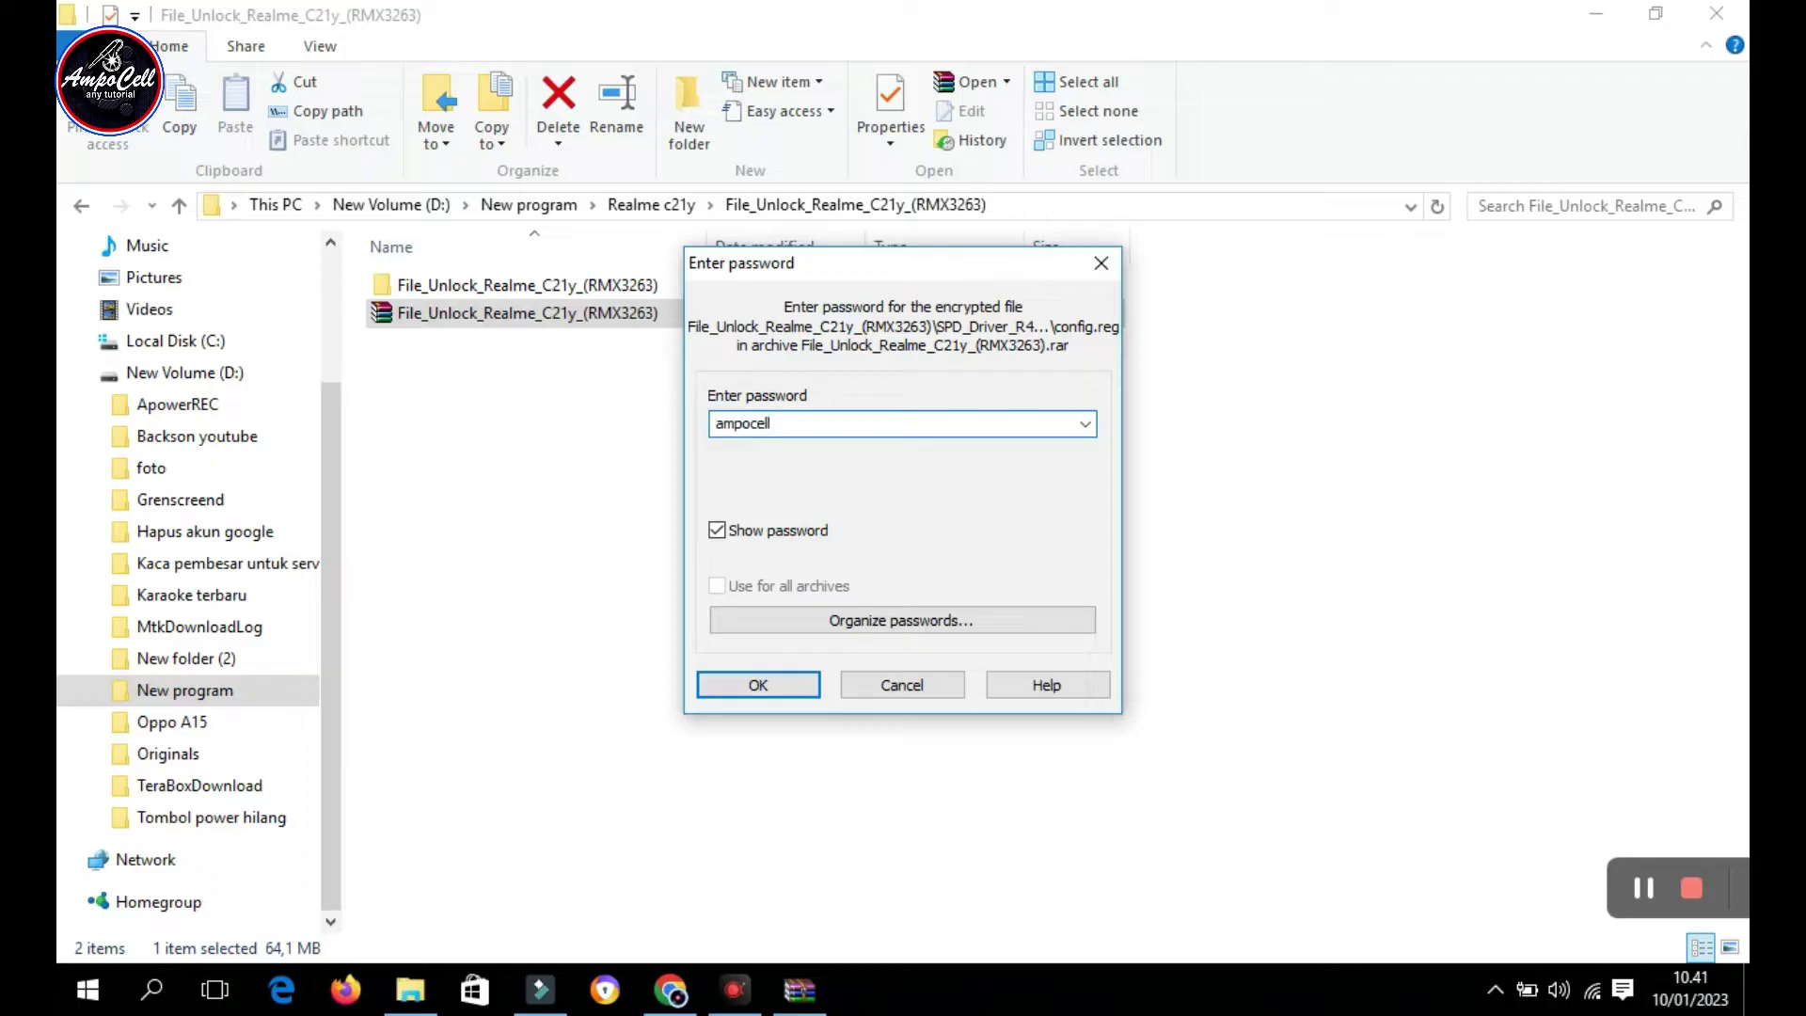
left_click(769, 687)
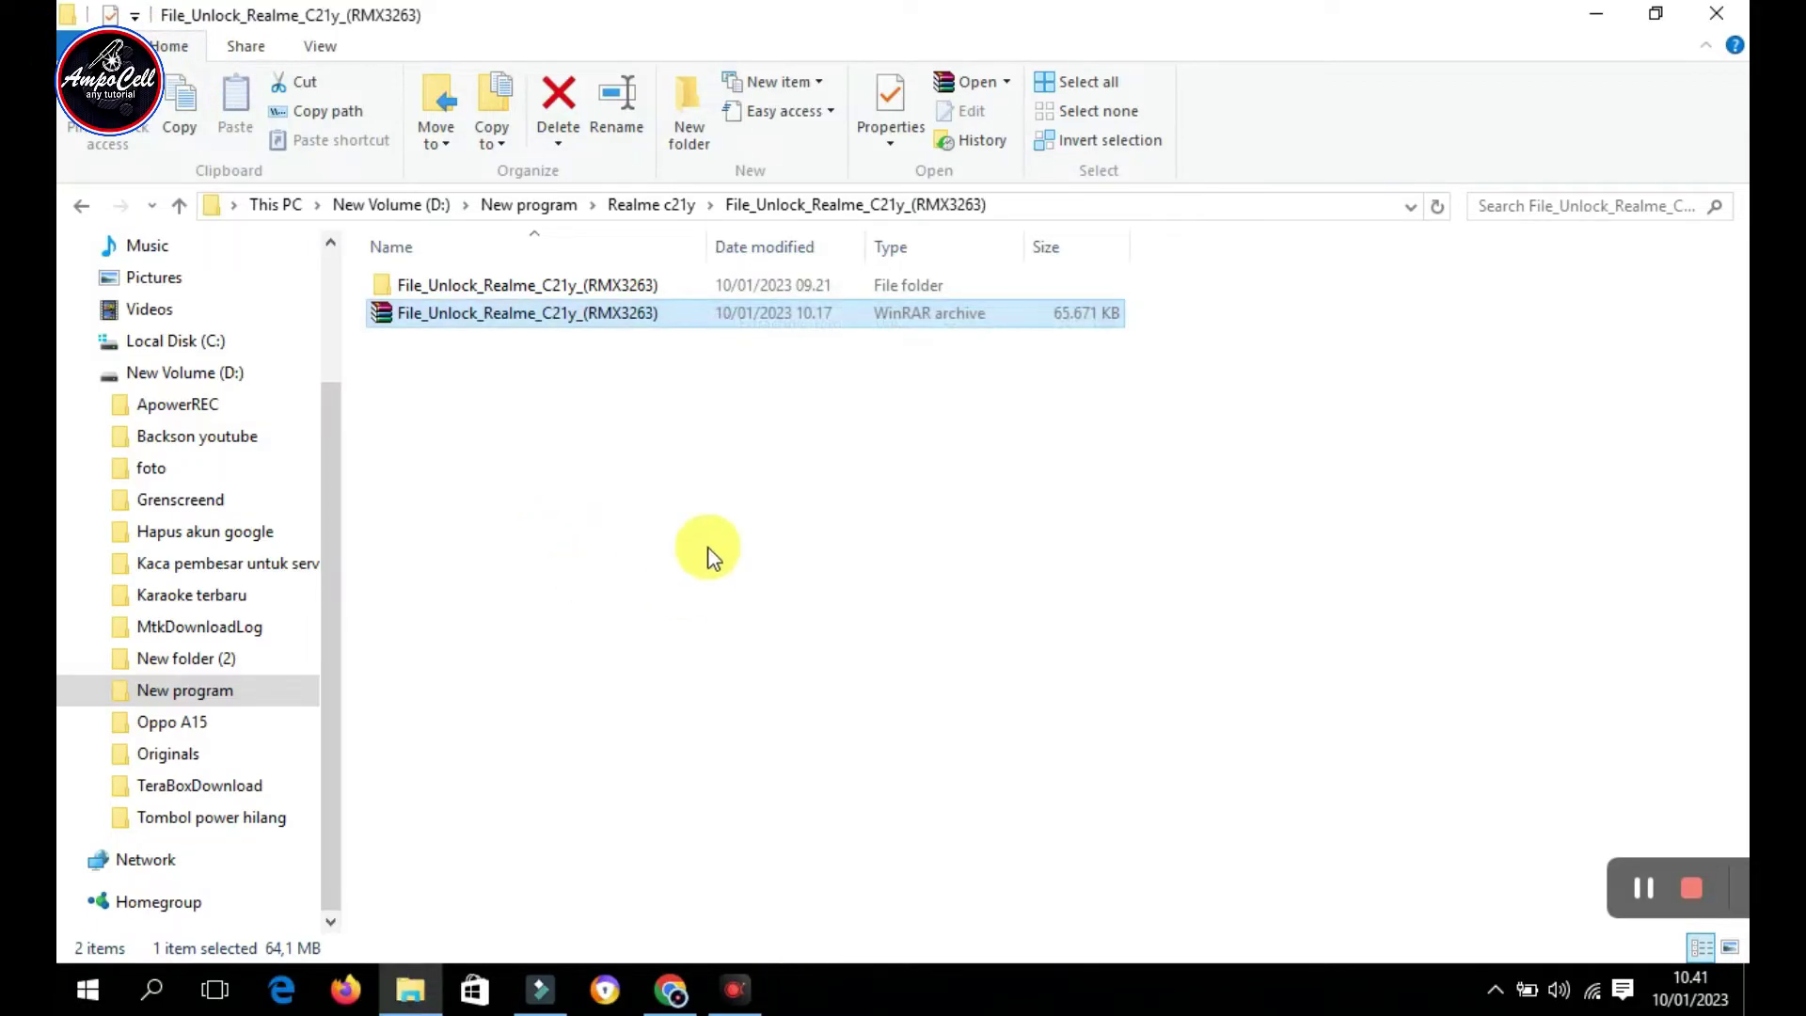
- Browse SPD_Driver_R4.20.0201.zip in WinRAR to its Win10 folder and select DriverSetup.exe
double_click(482, 293)
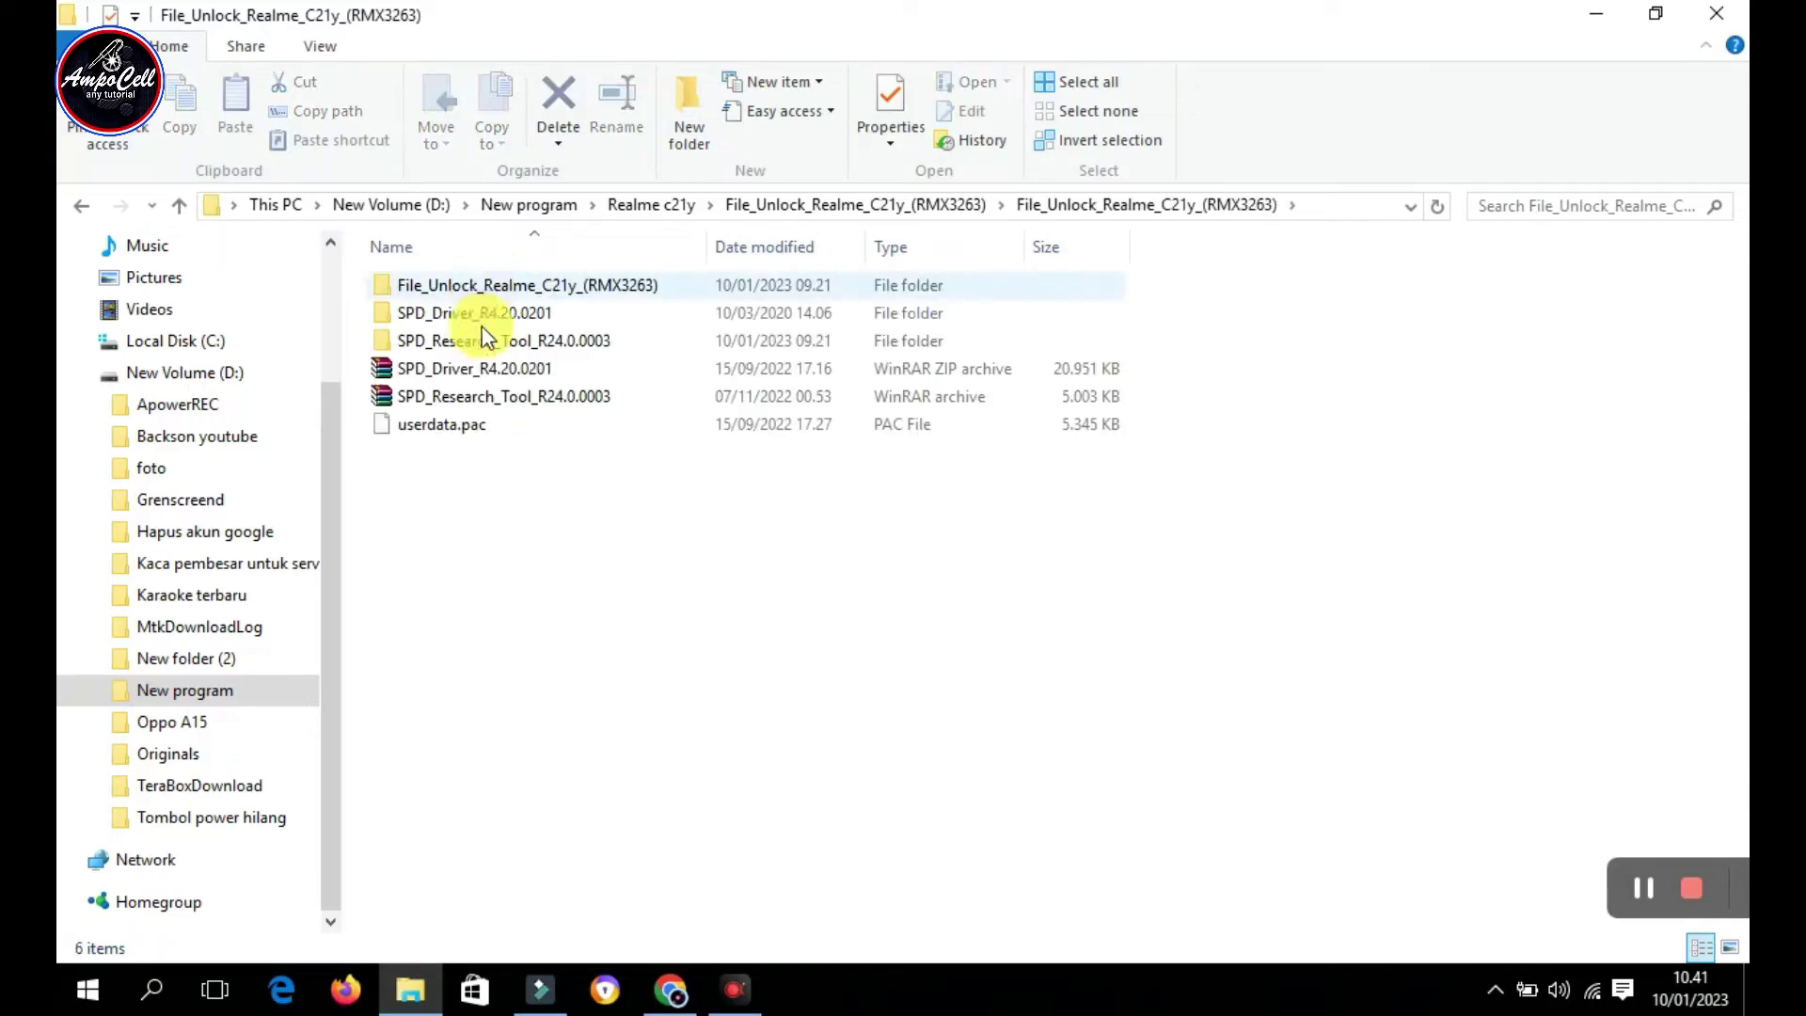
left_click(453, 371)
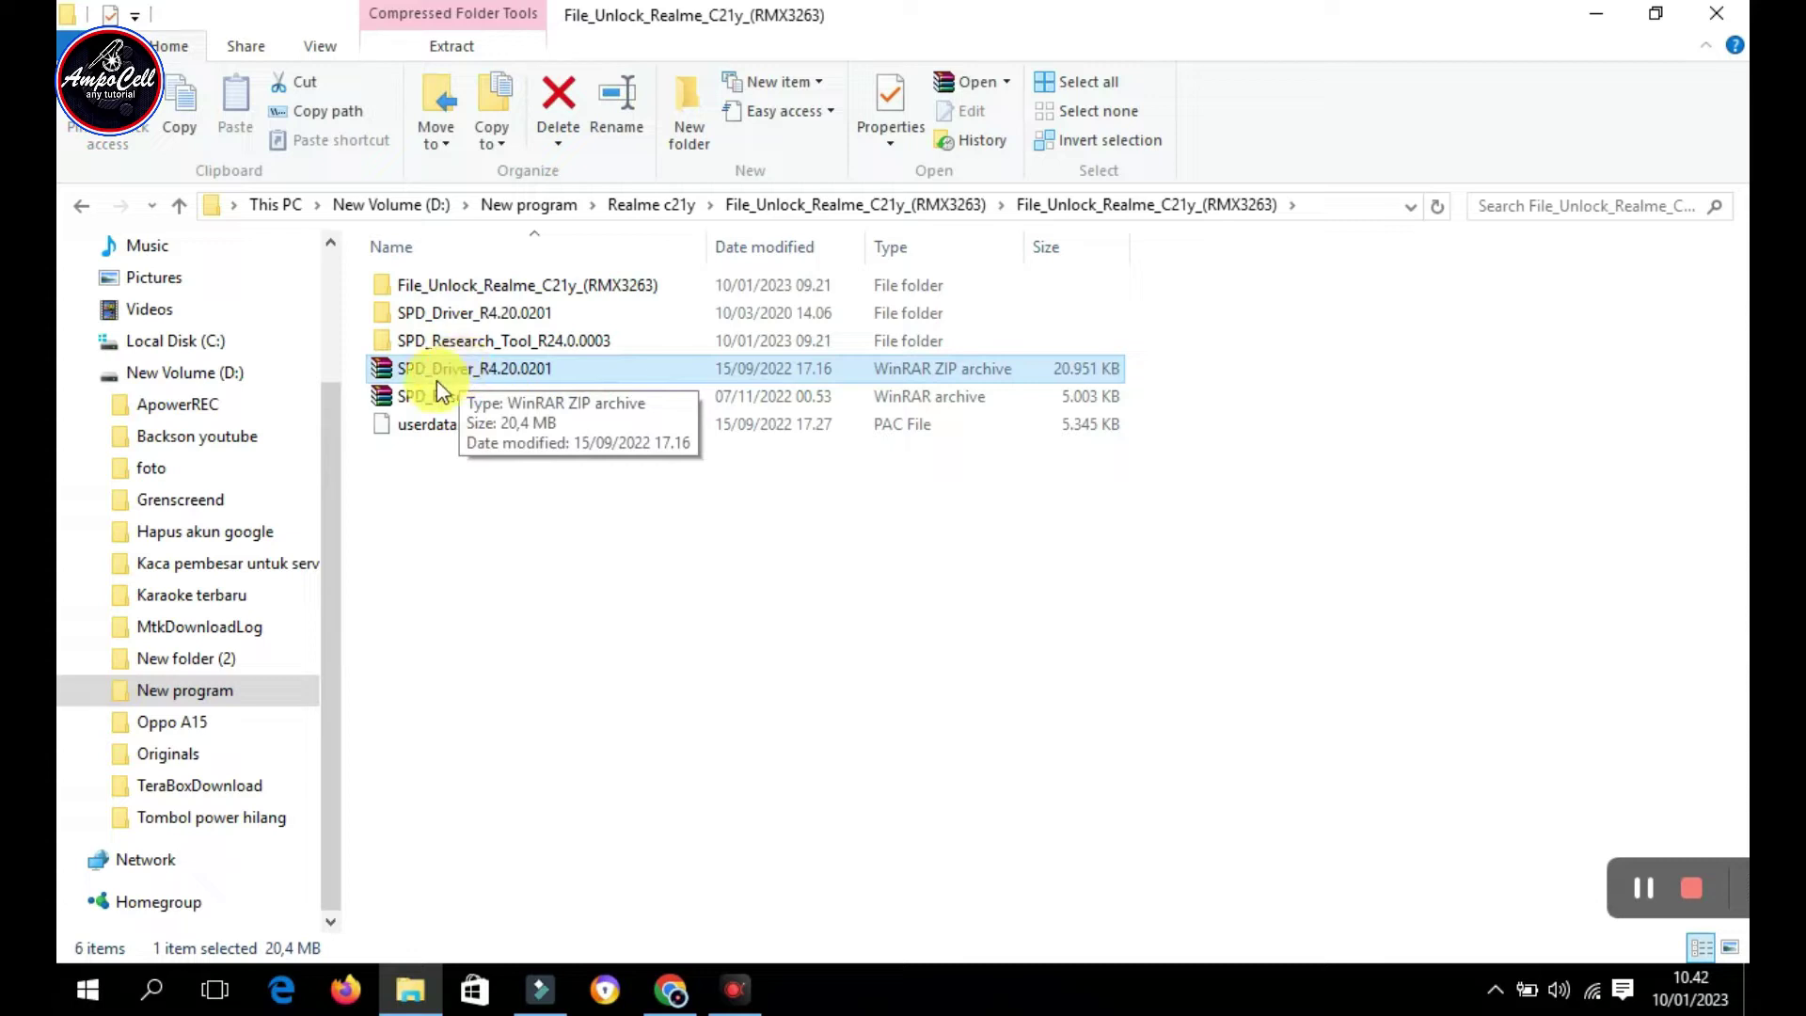
double_click(453, 369)
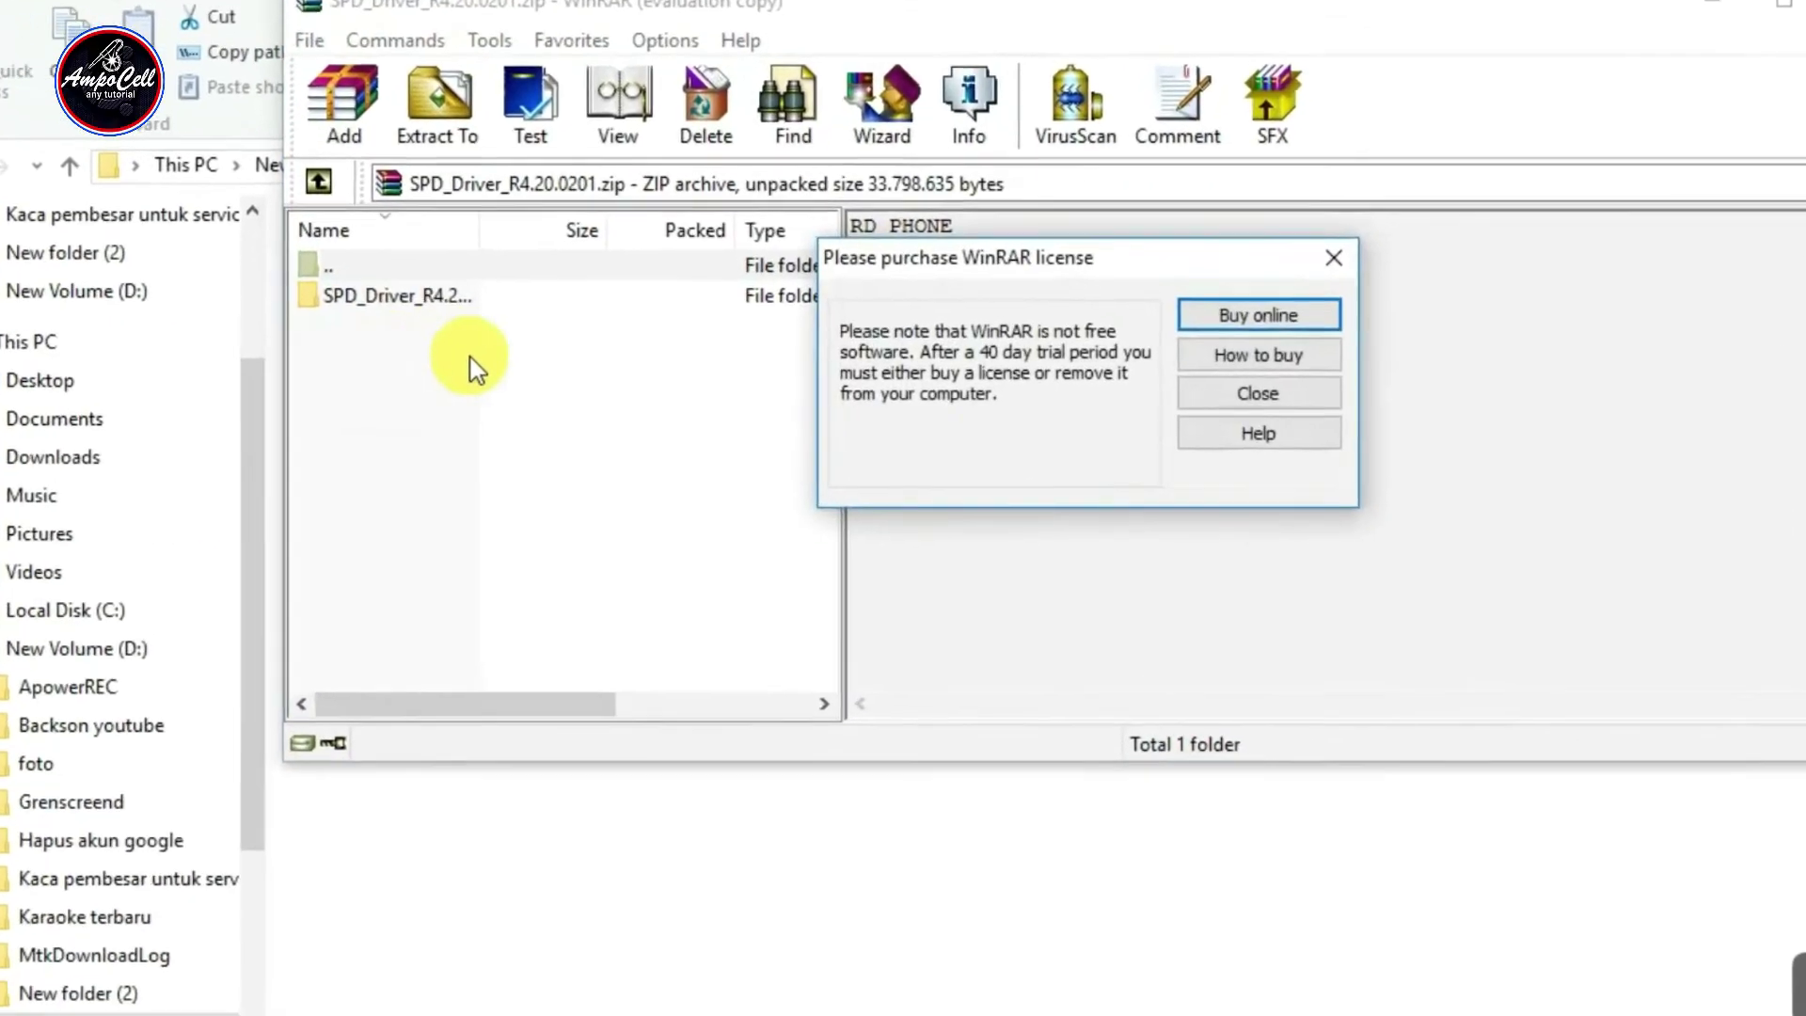
left_click(1224, 393)
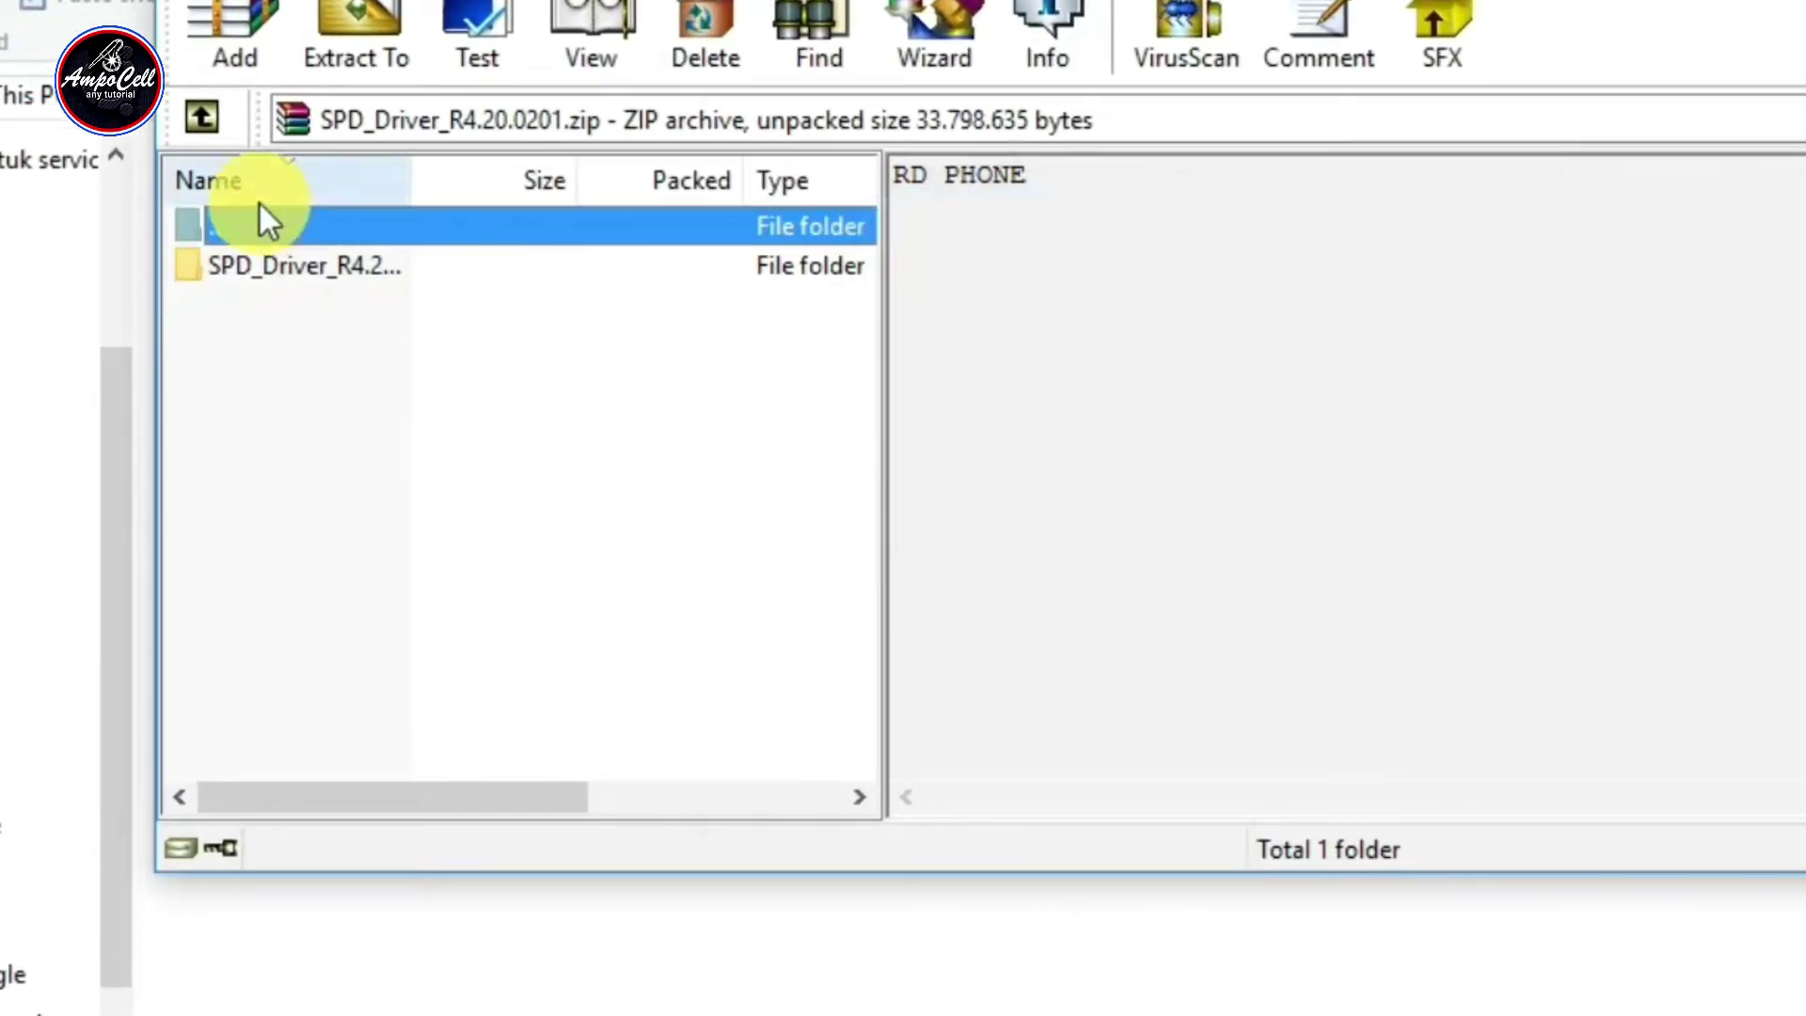
double_click(278, 271)
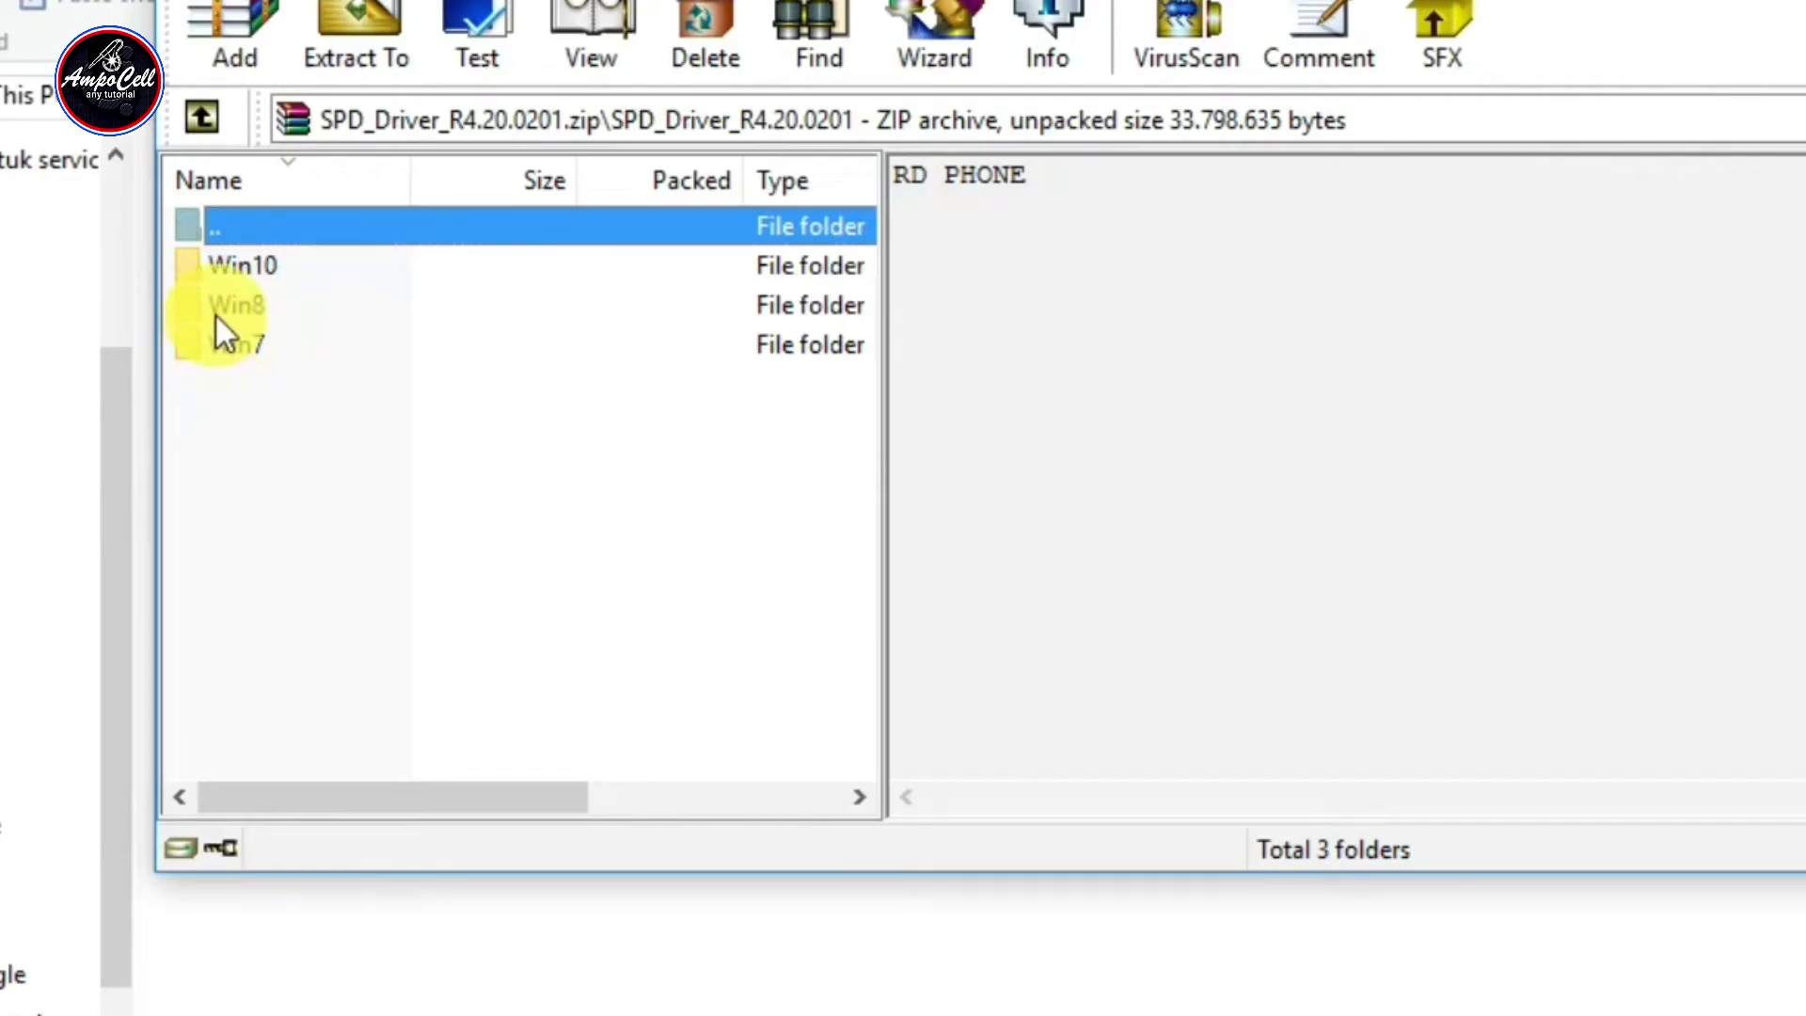
left_click(241, 269)
double_click(241, 268)
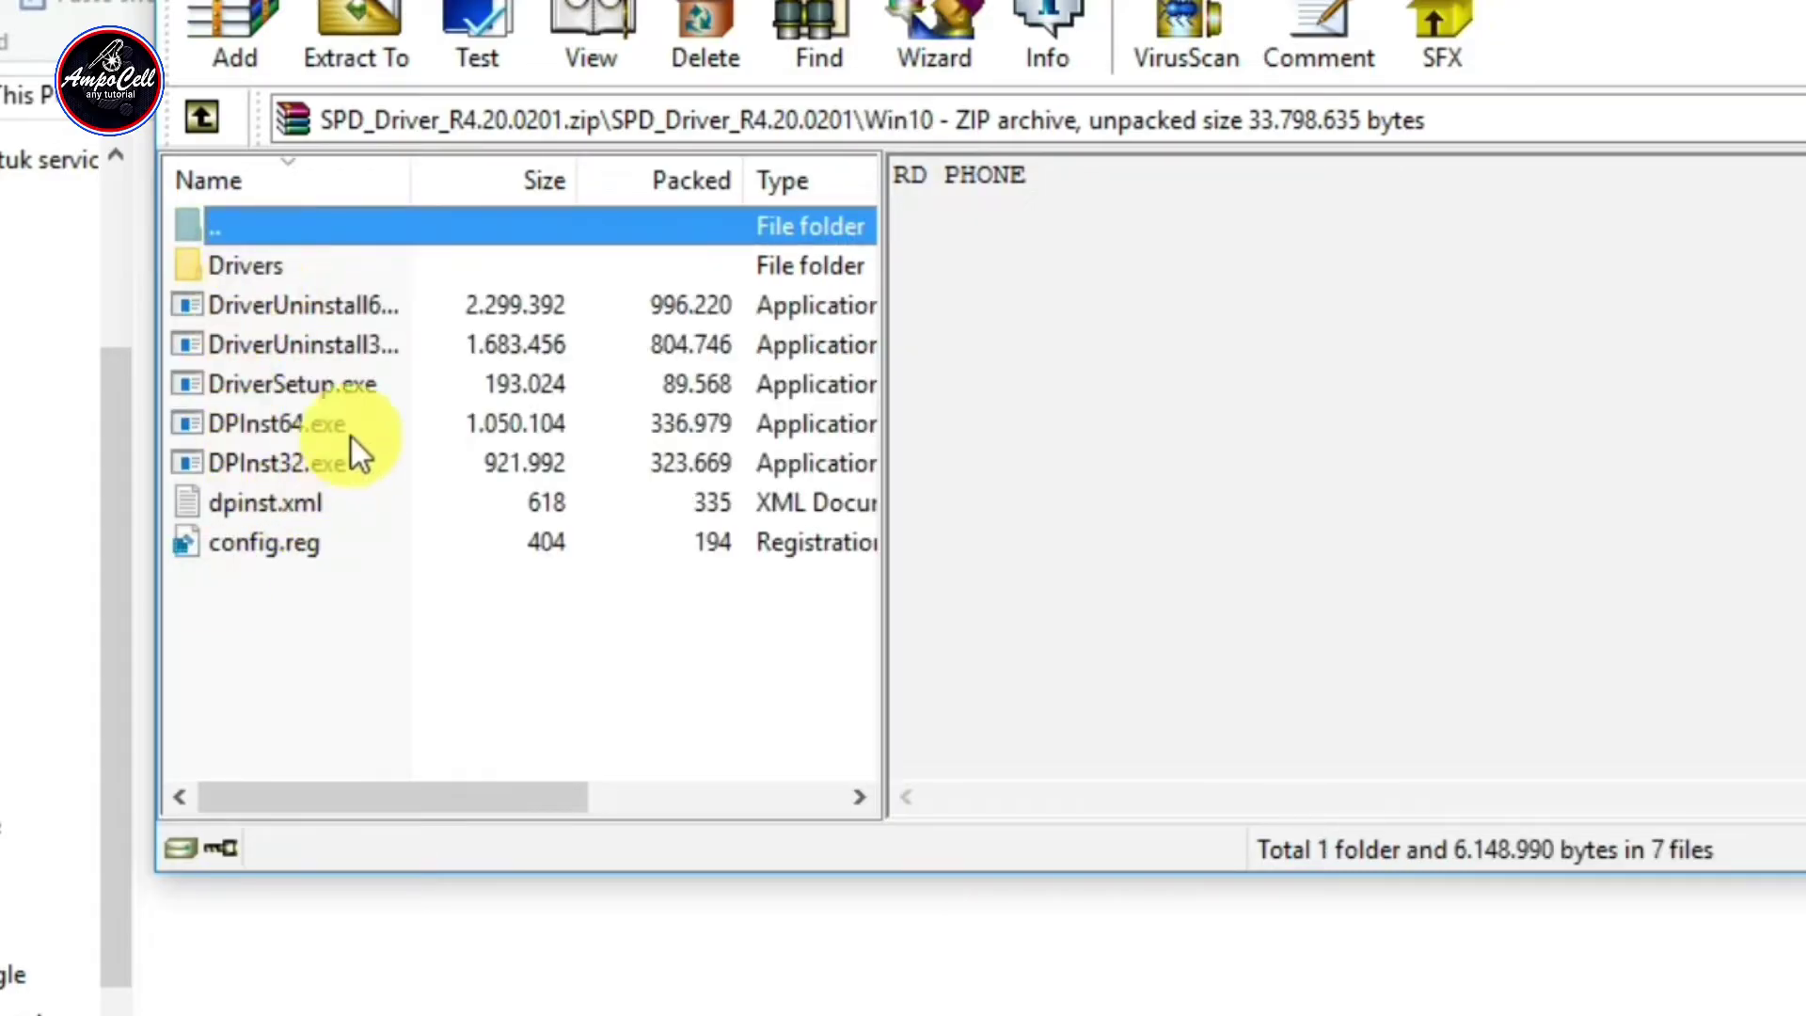
left_click(269, 385)
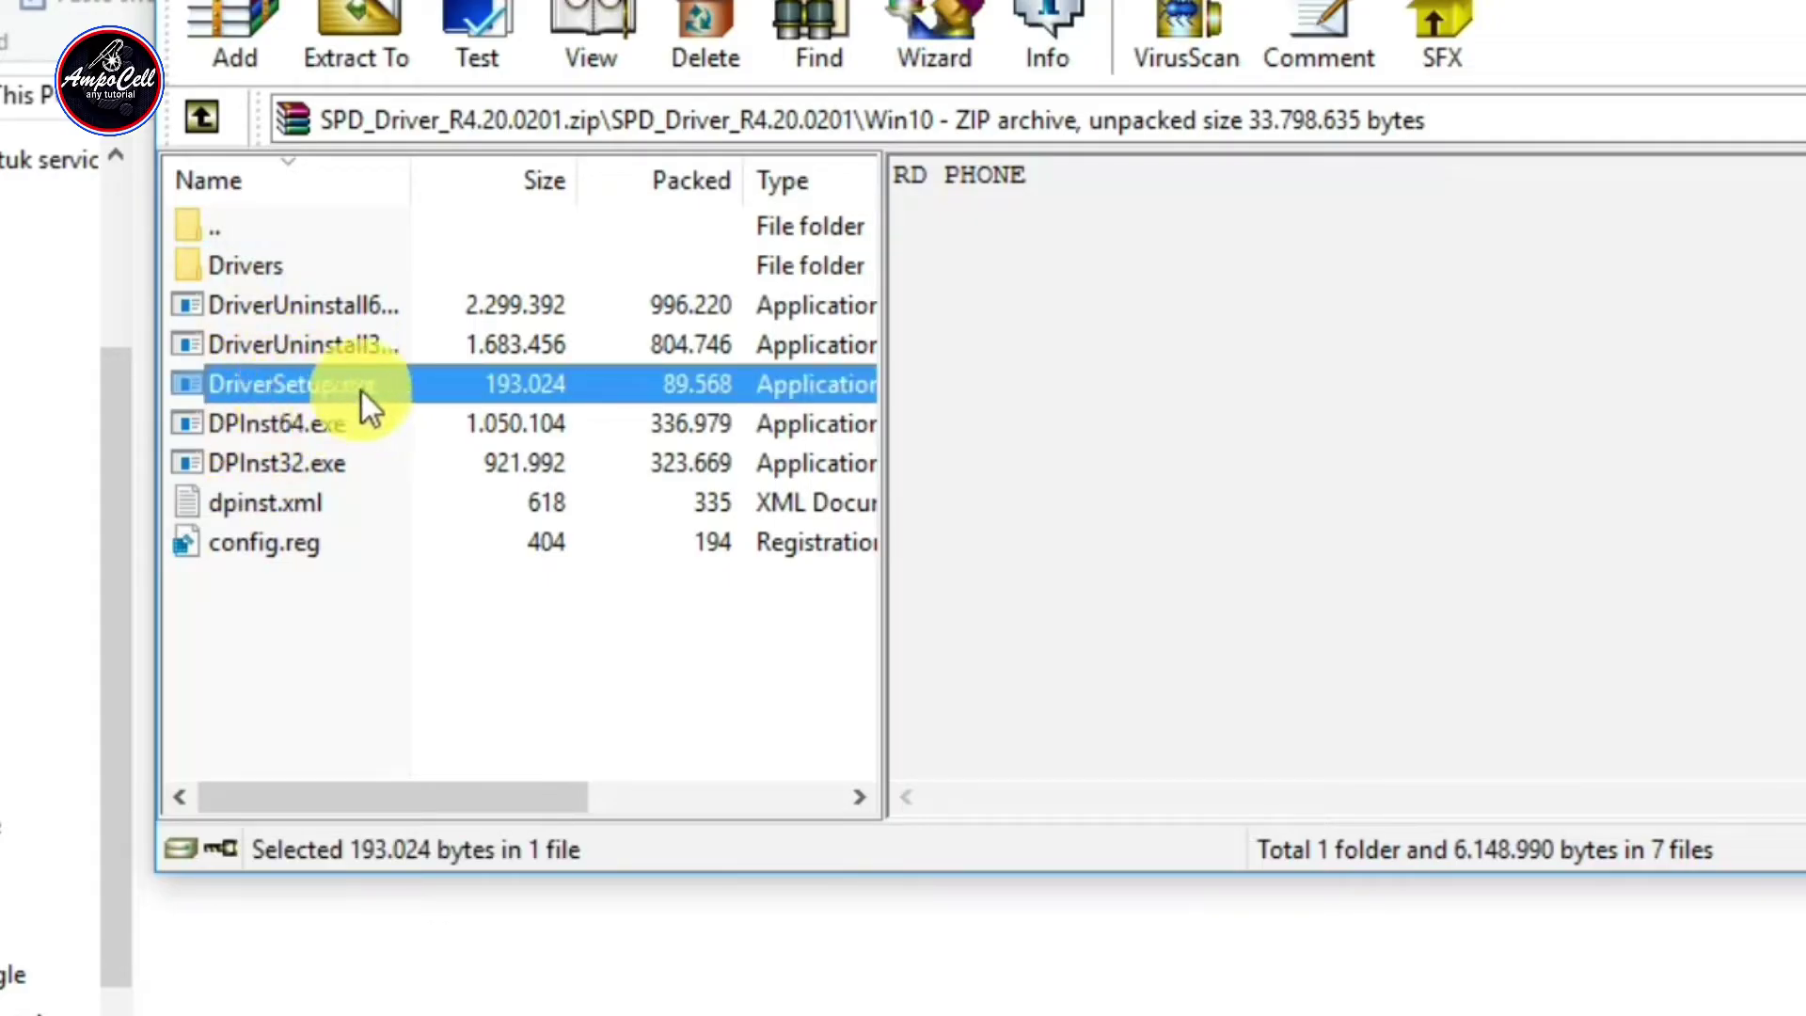
- Run DriverSetup.exe and install the UNISOC communication drivers through the wizard
double_click(305, 389)
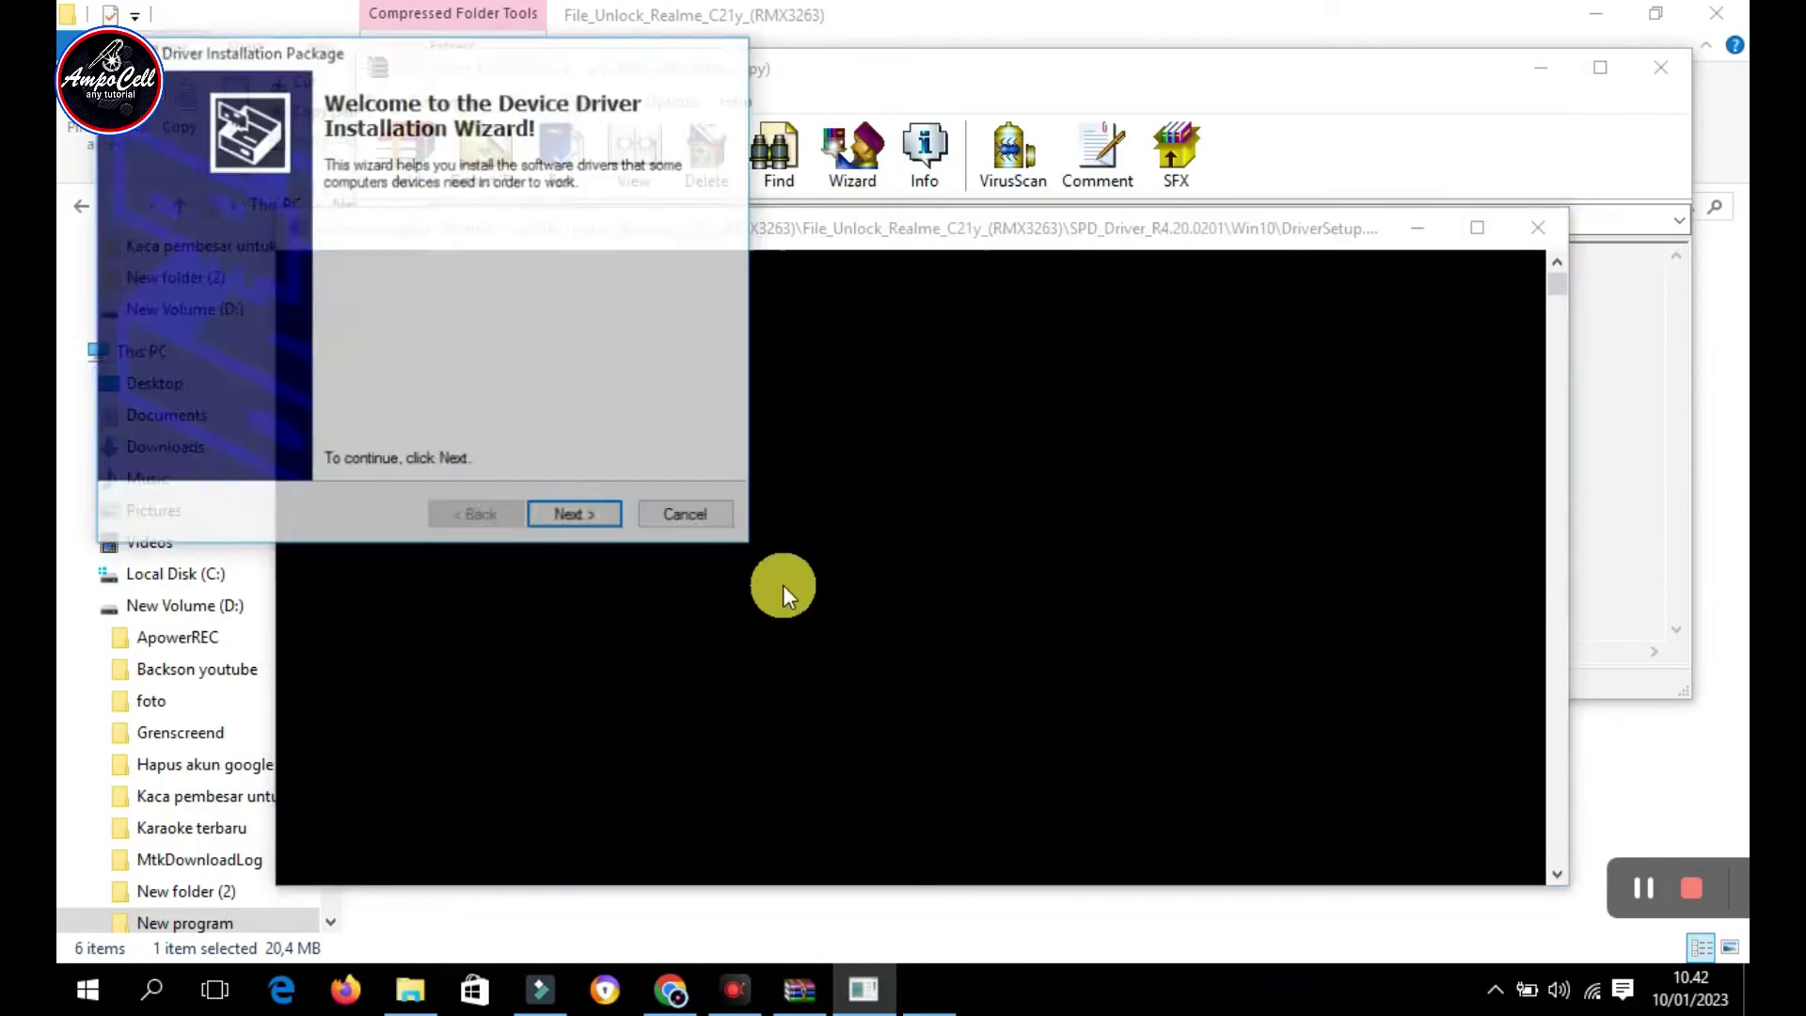
left_click(571, 517)
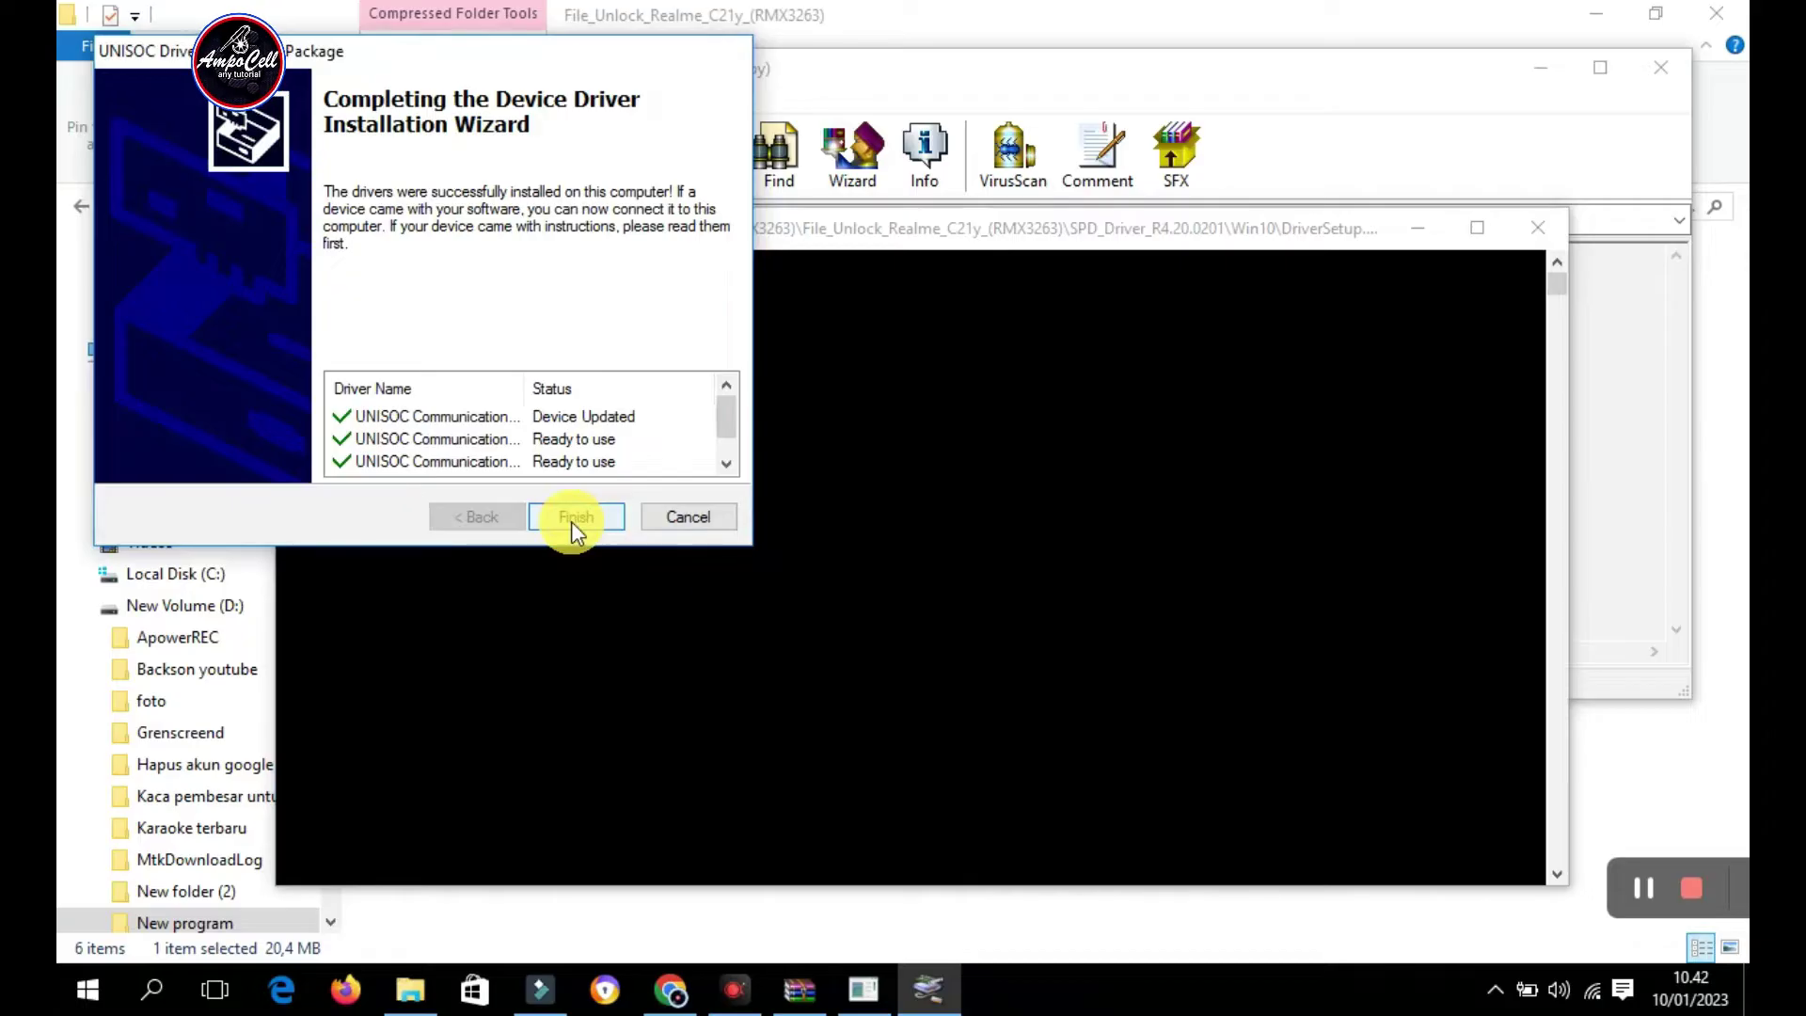
mouse_move(731, 417)
left_mouse_down()
mouse_move(727, 458)
mouse_move(727, 407)
left_mouse_up()
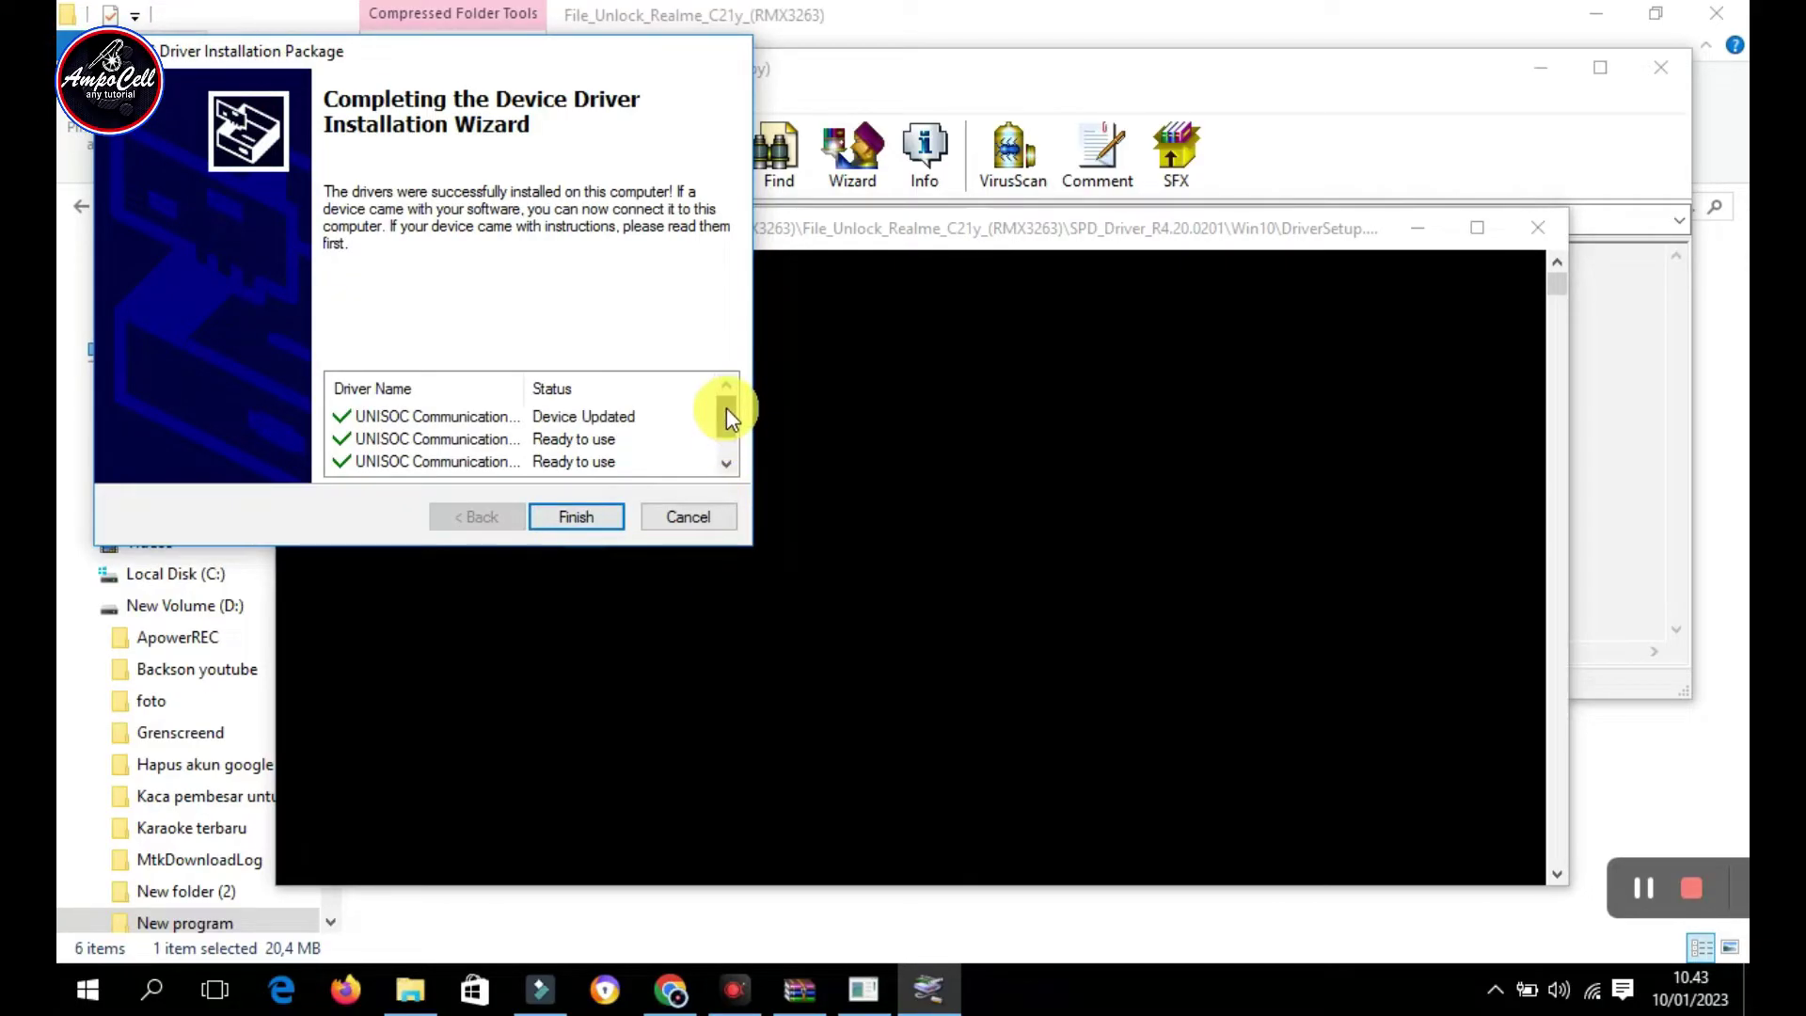
left_click(600, 514)
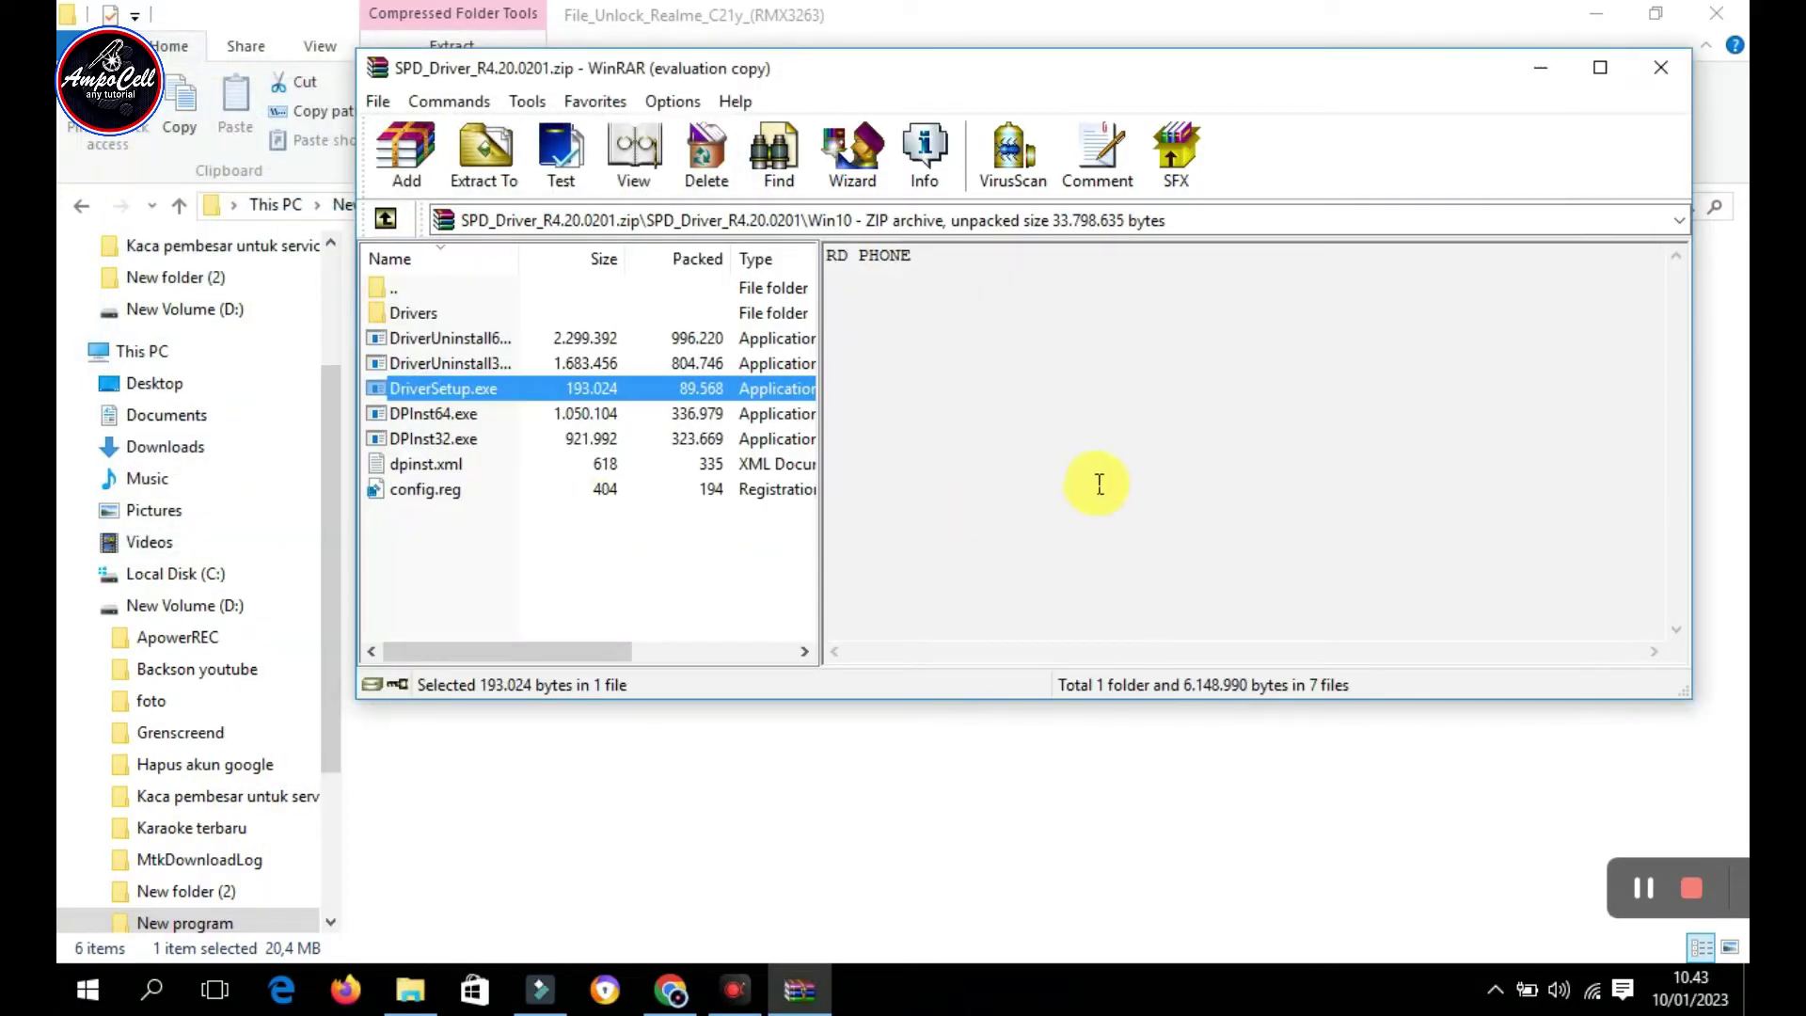
- Close WinRAR and extract SPD_Research_Tool_R24.0.0003, choosing Yes to All for file replacement
left_click(1663, 69)
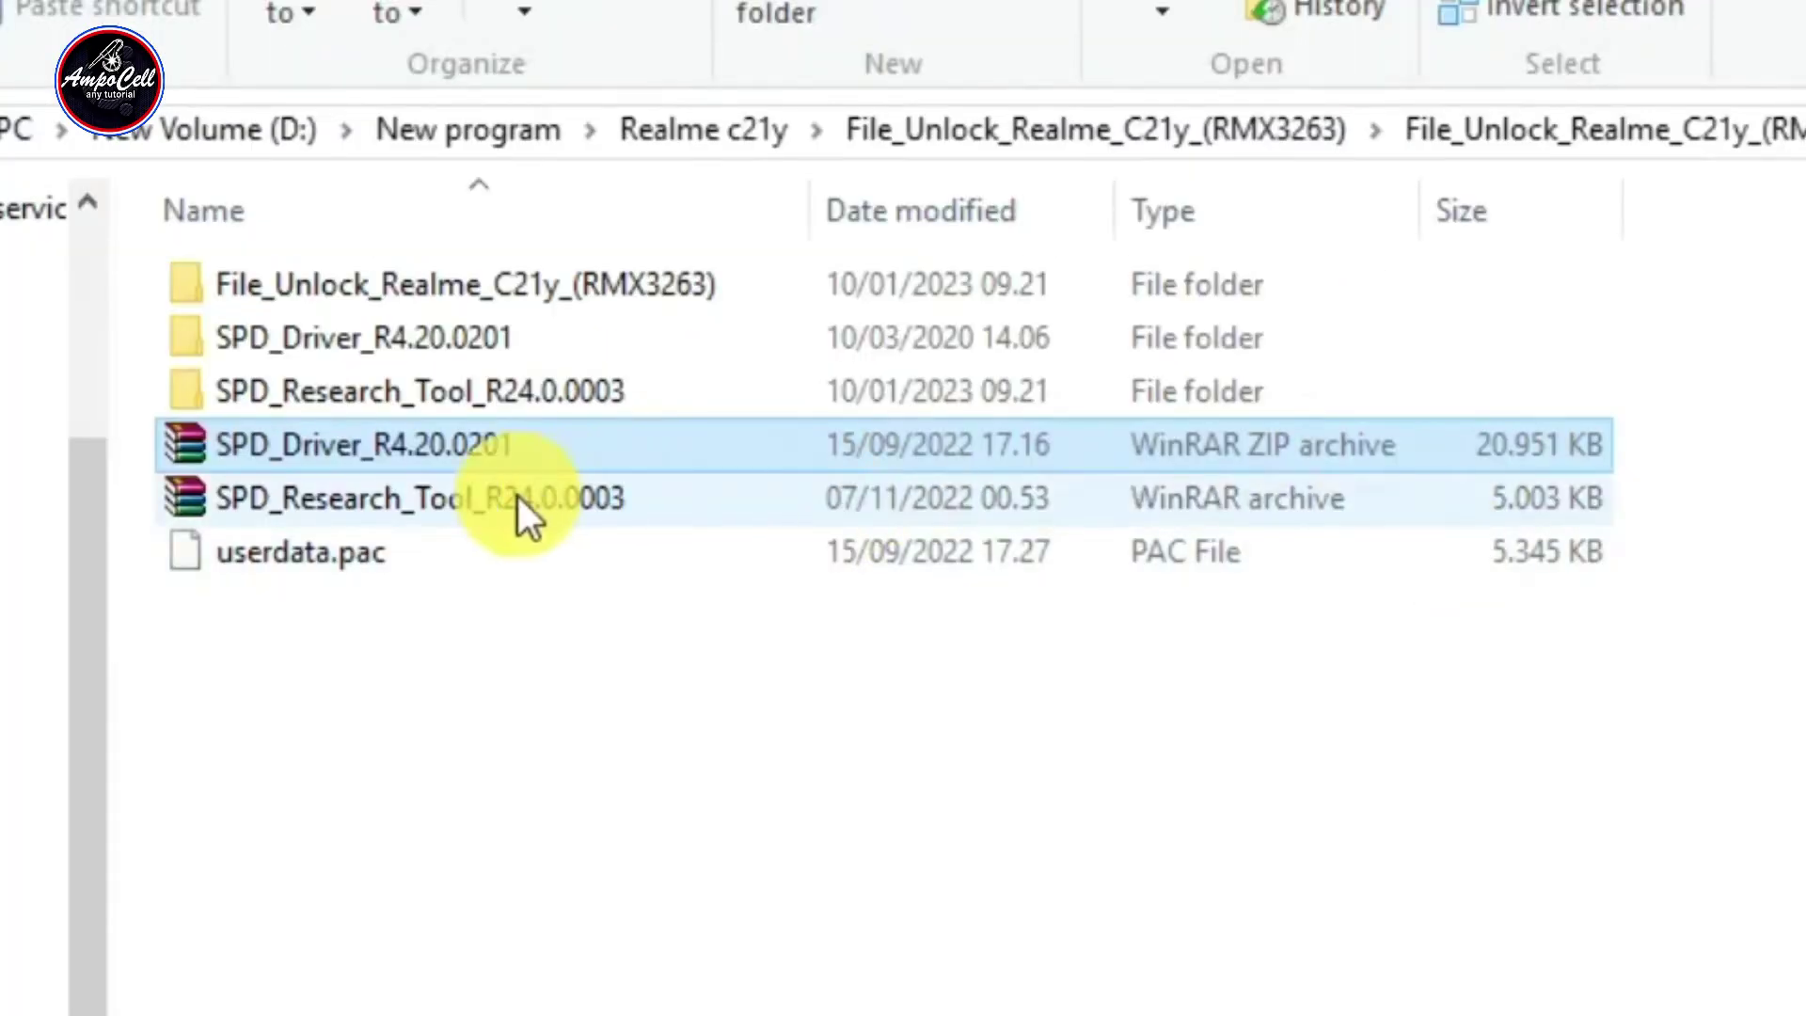
left_click(407, 498)
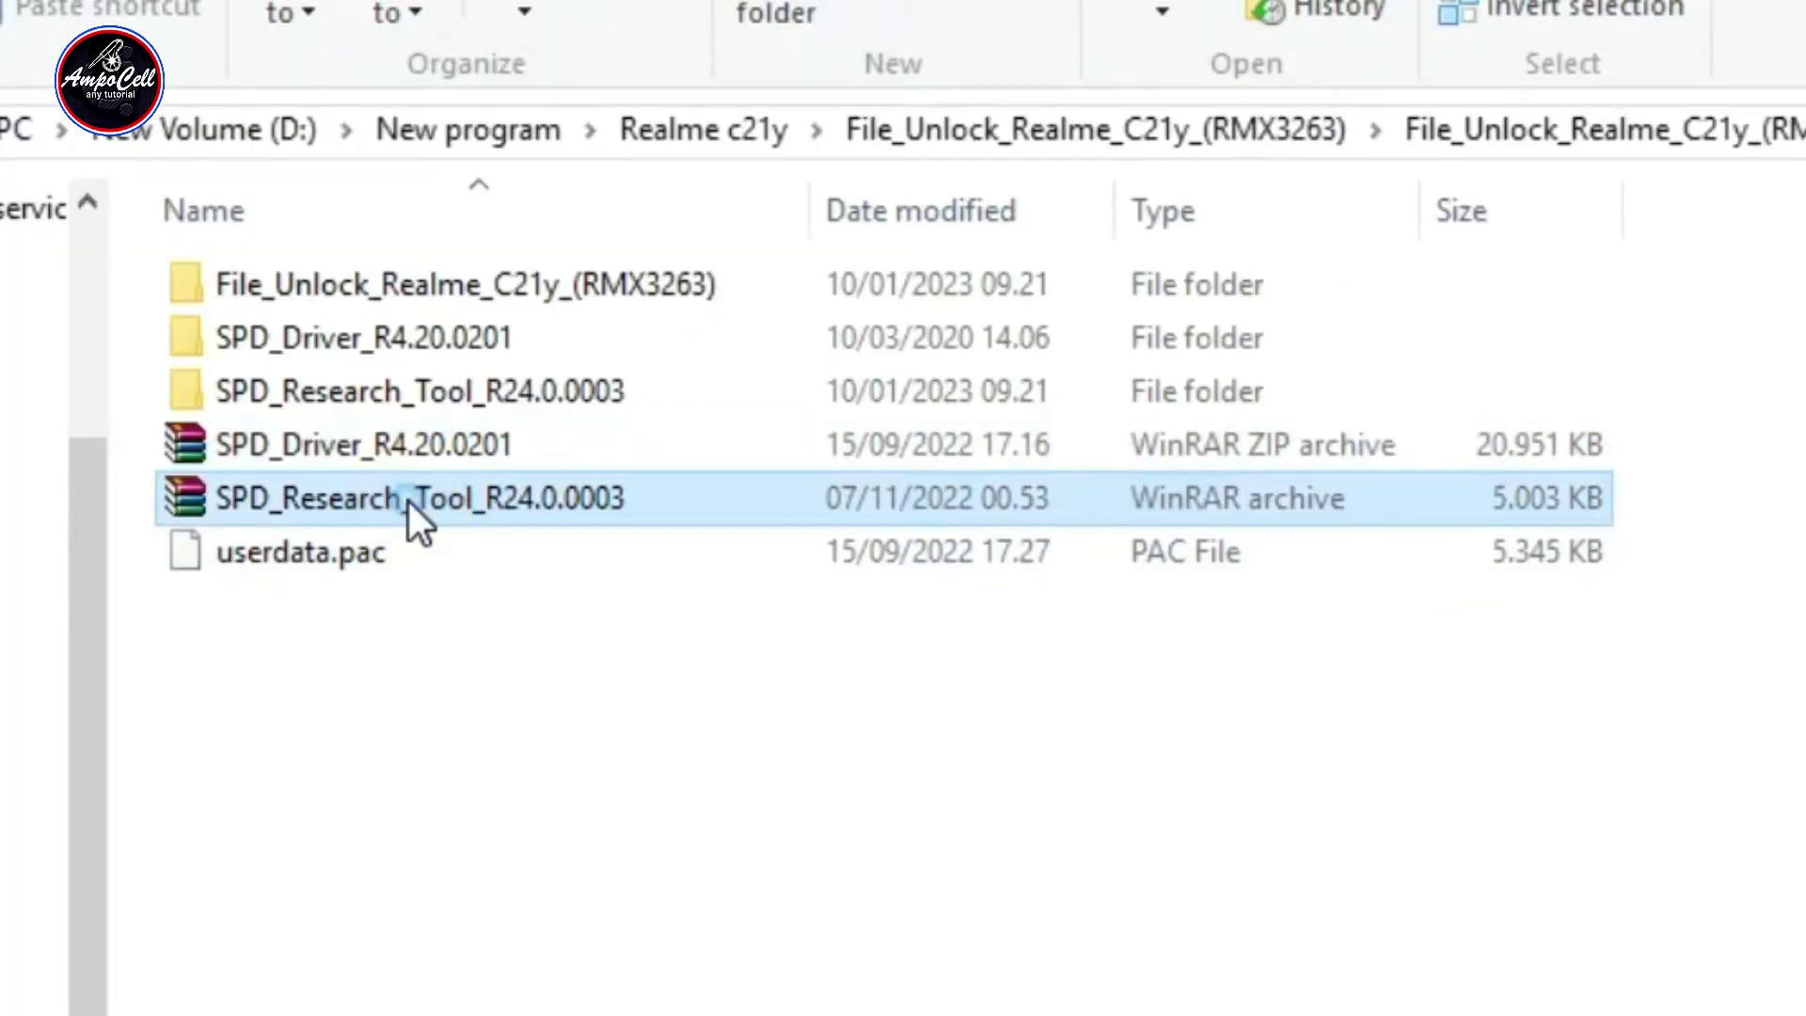
right_click(408, 501)
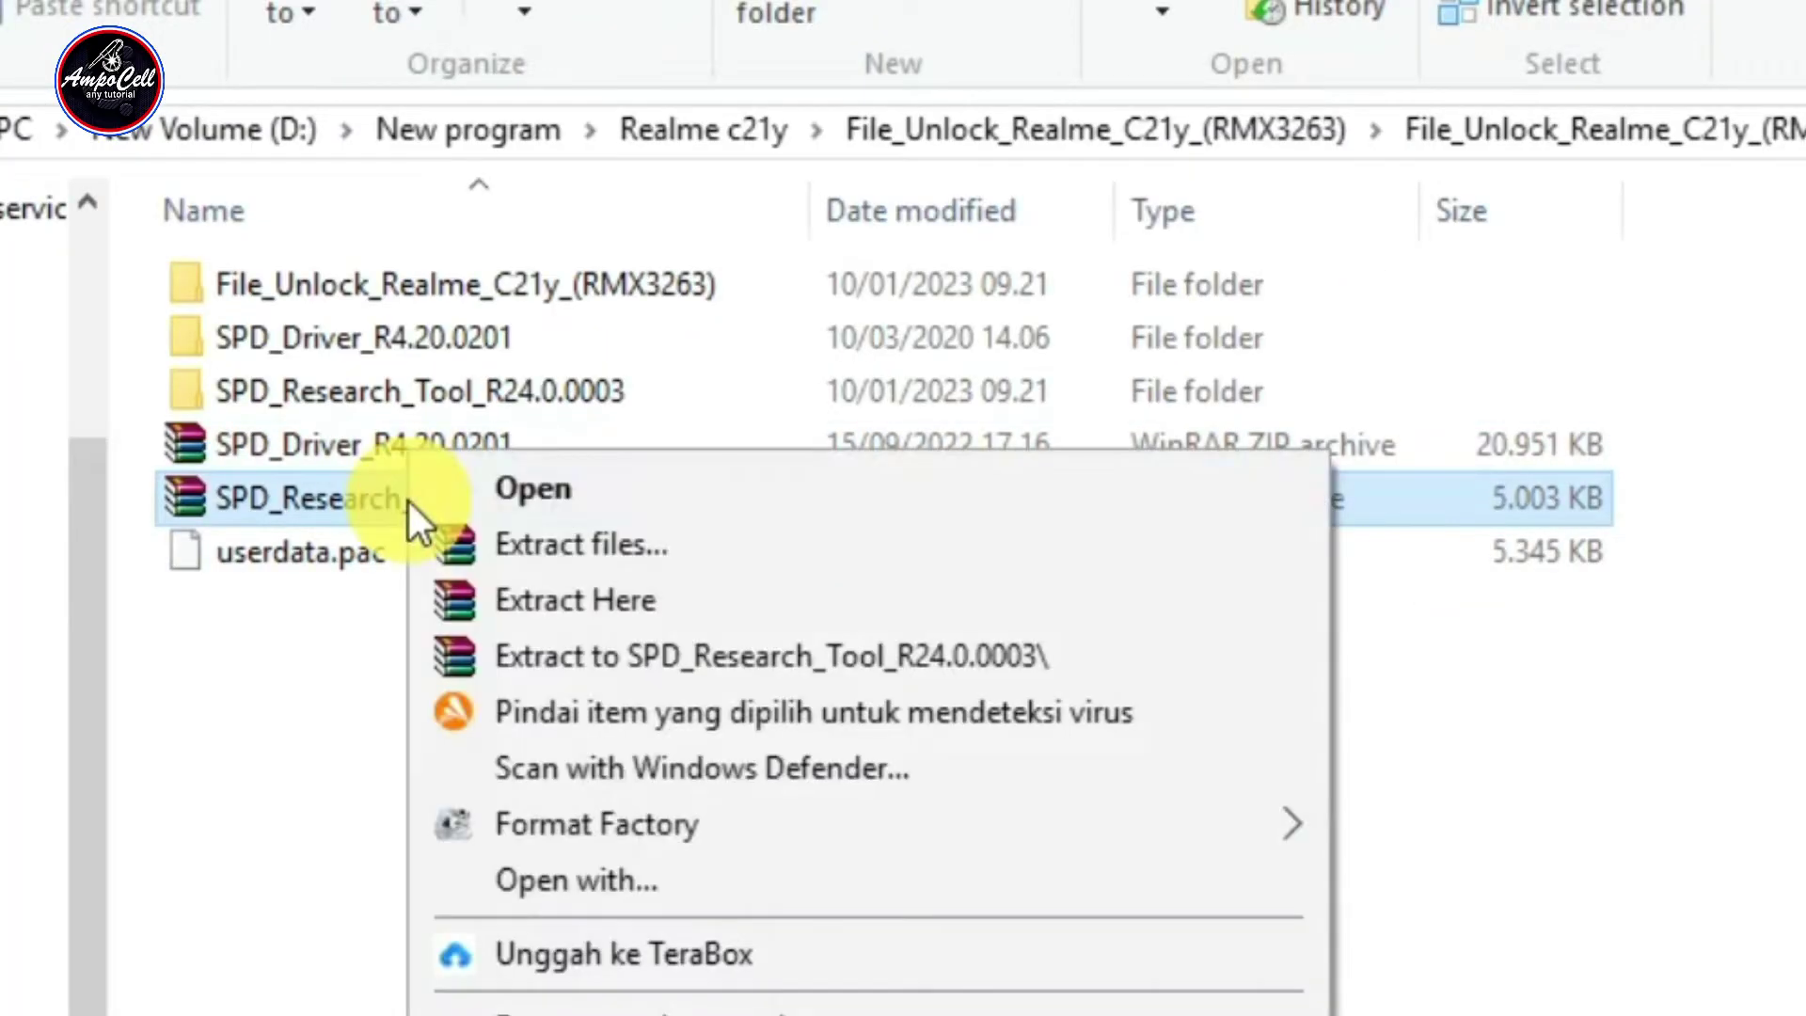
left_click(527, 549)
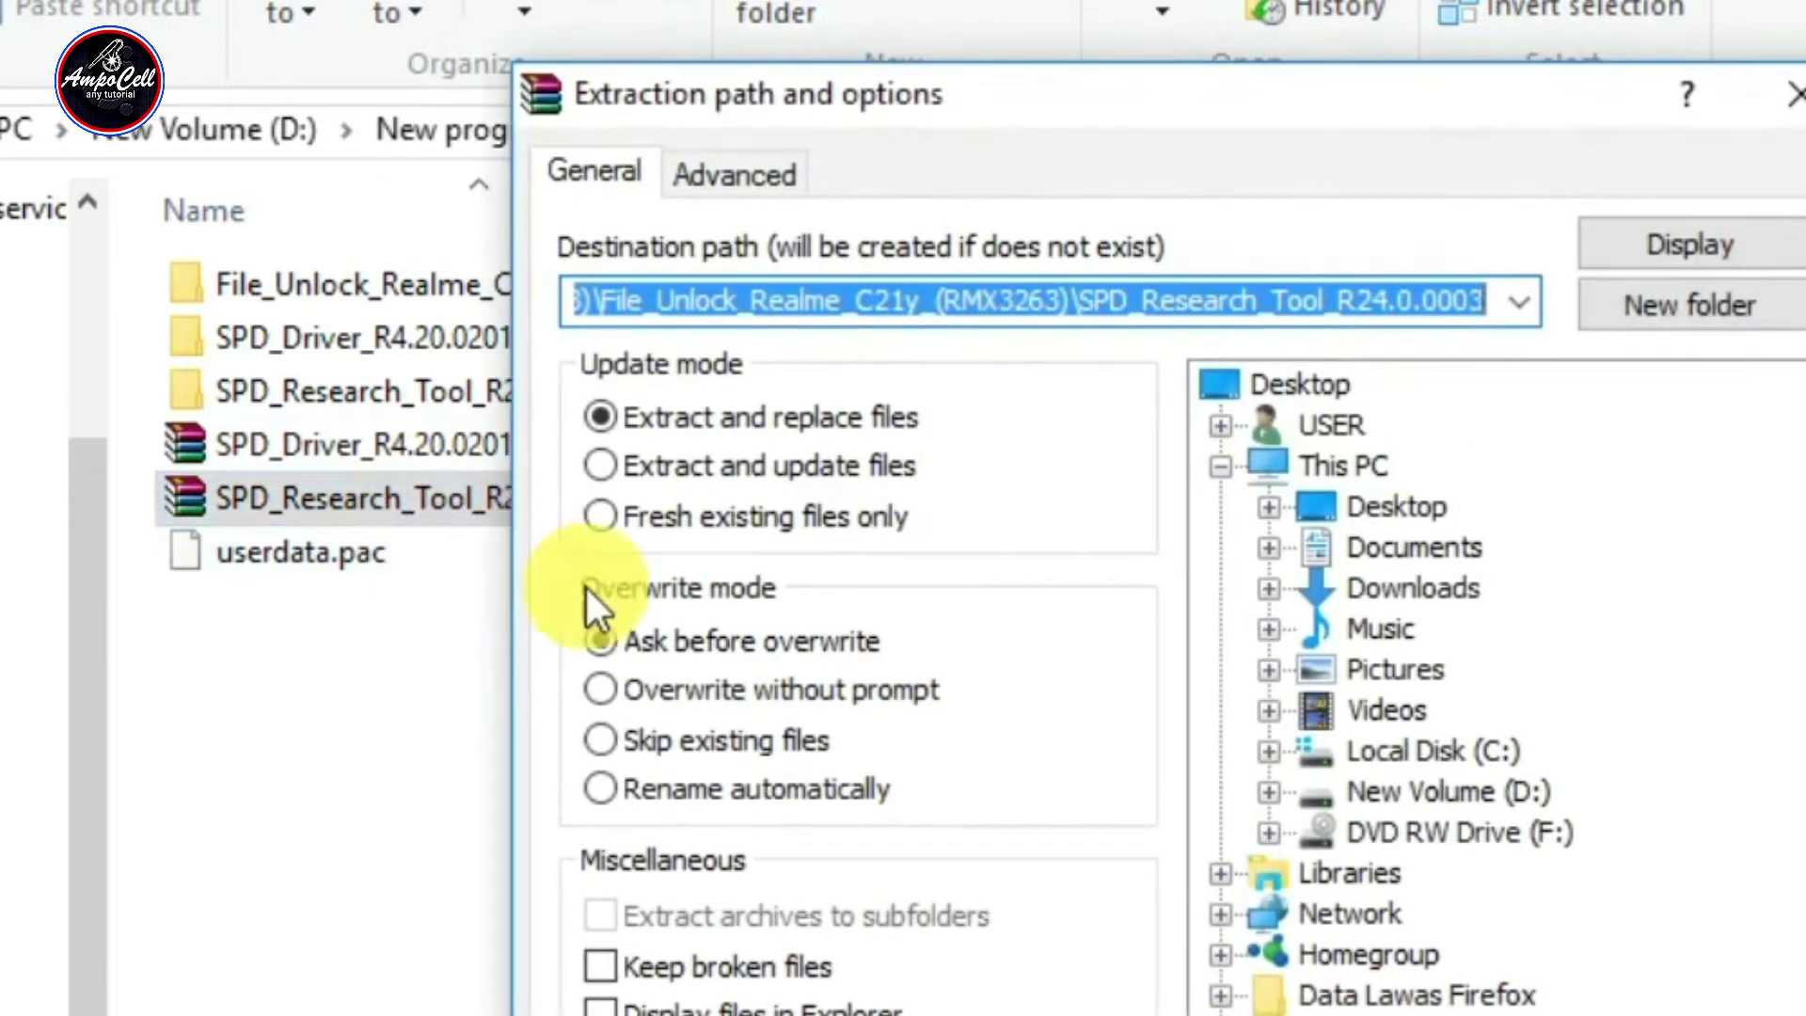
left_click(1260, 1012)
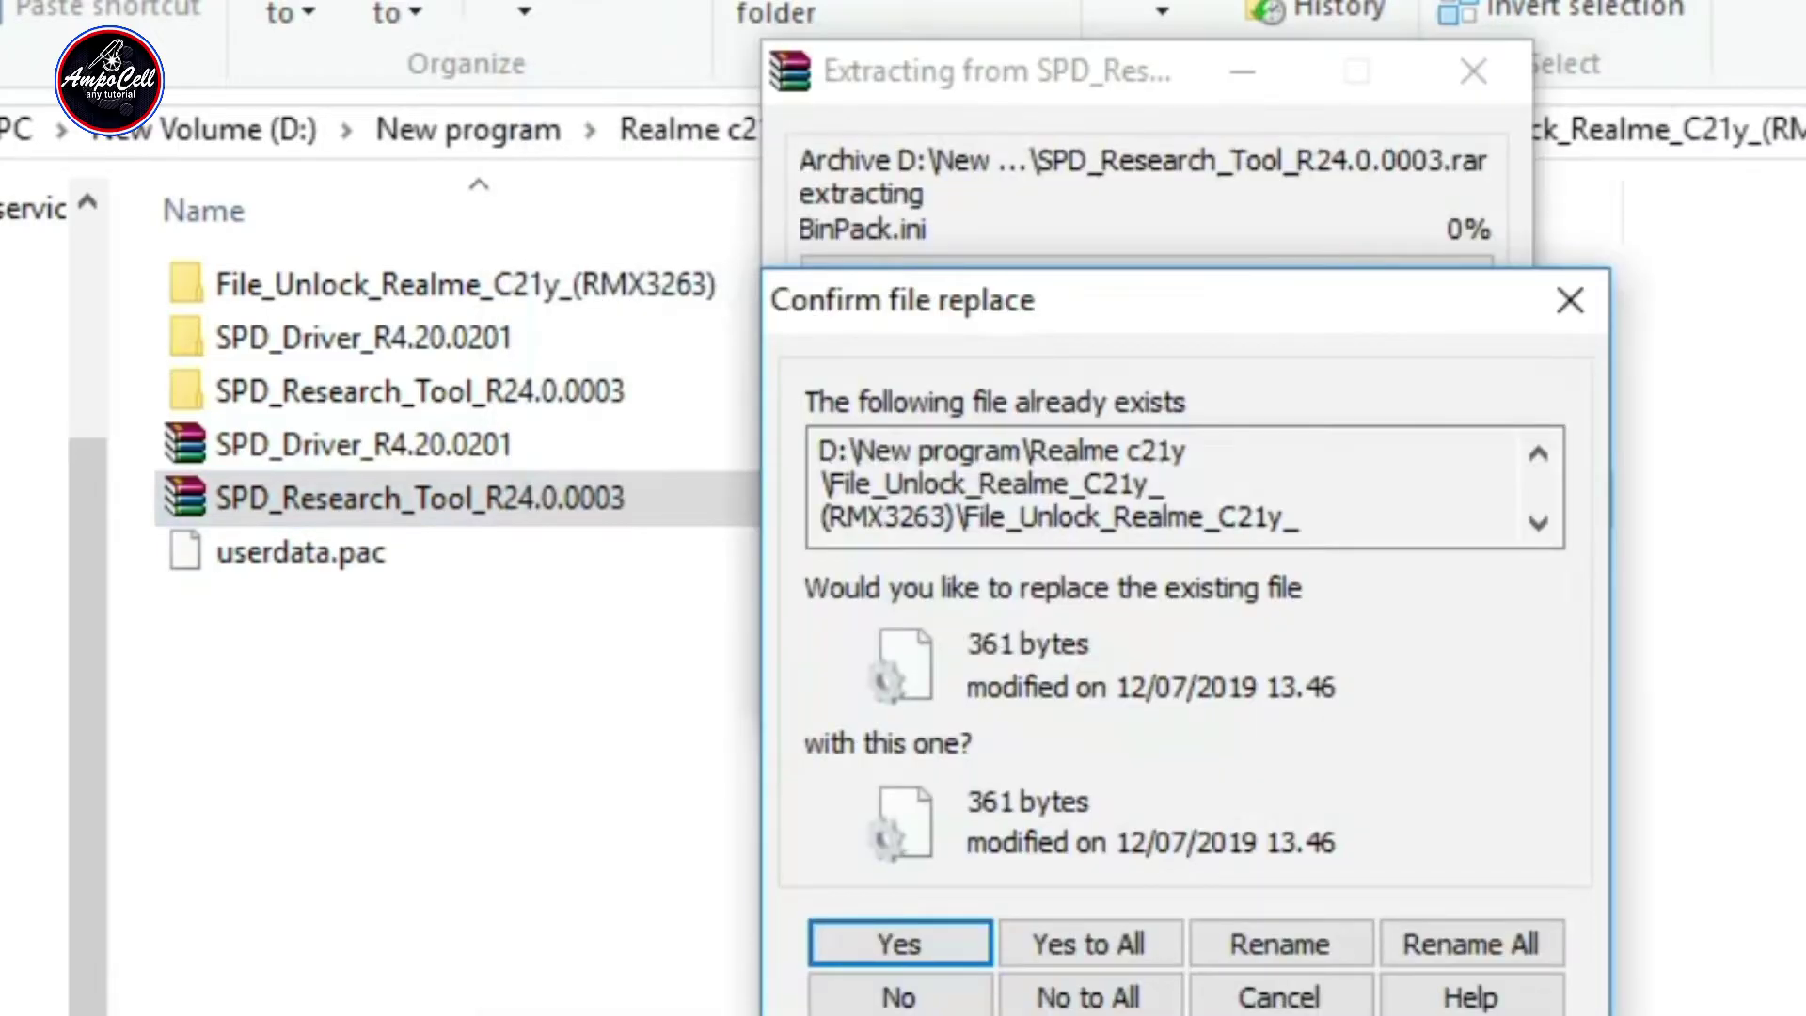
left_click(1096, 935)
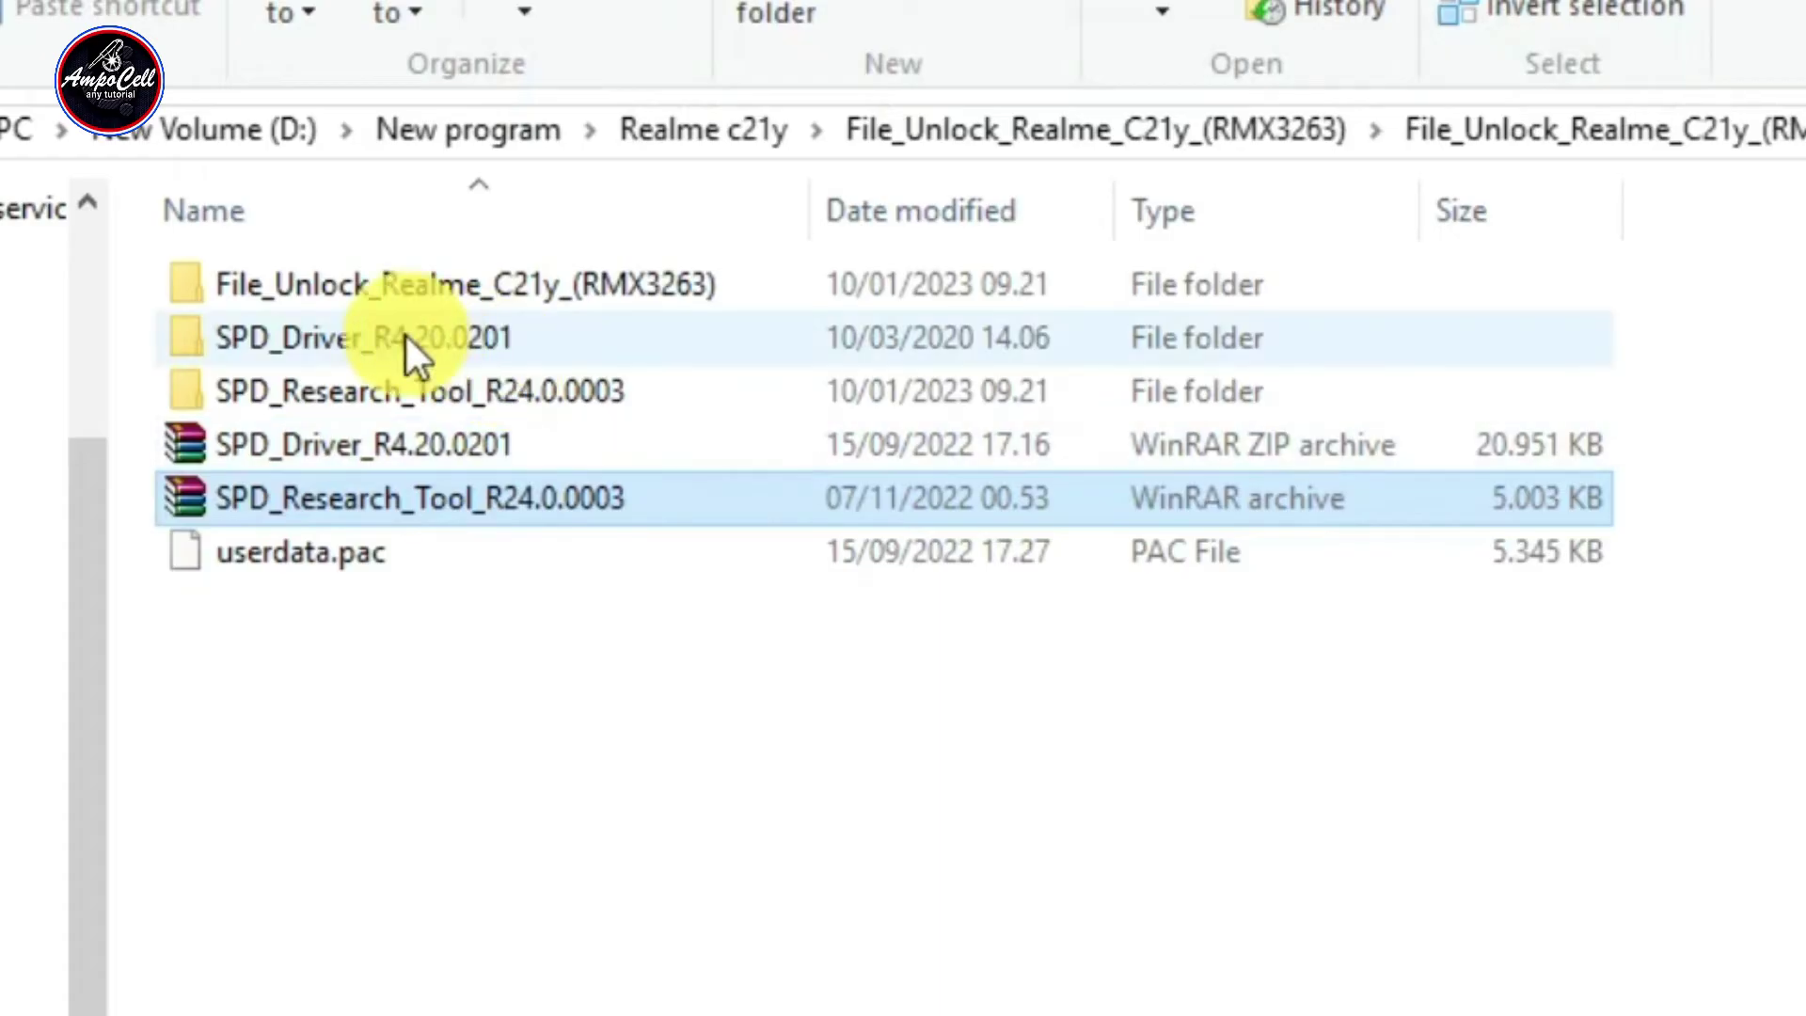
- Launch ResearchDownload.exe from the nested SPD_Research_Tool_R24.0.0003 folder
left_click(400, 400)
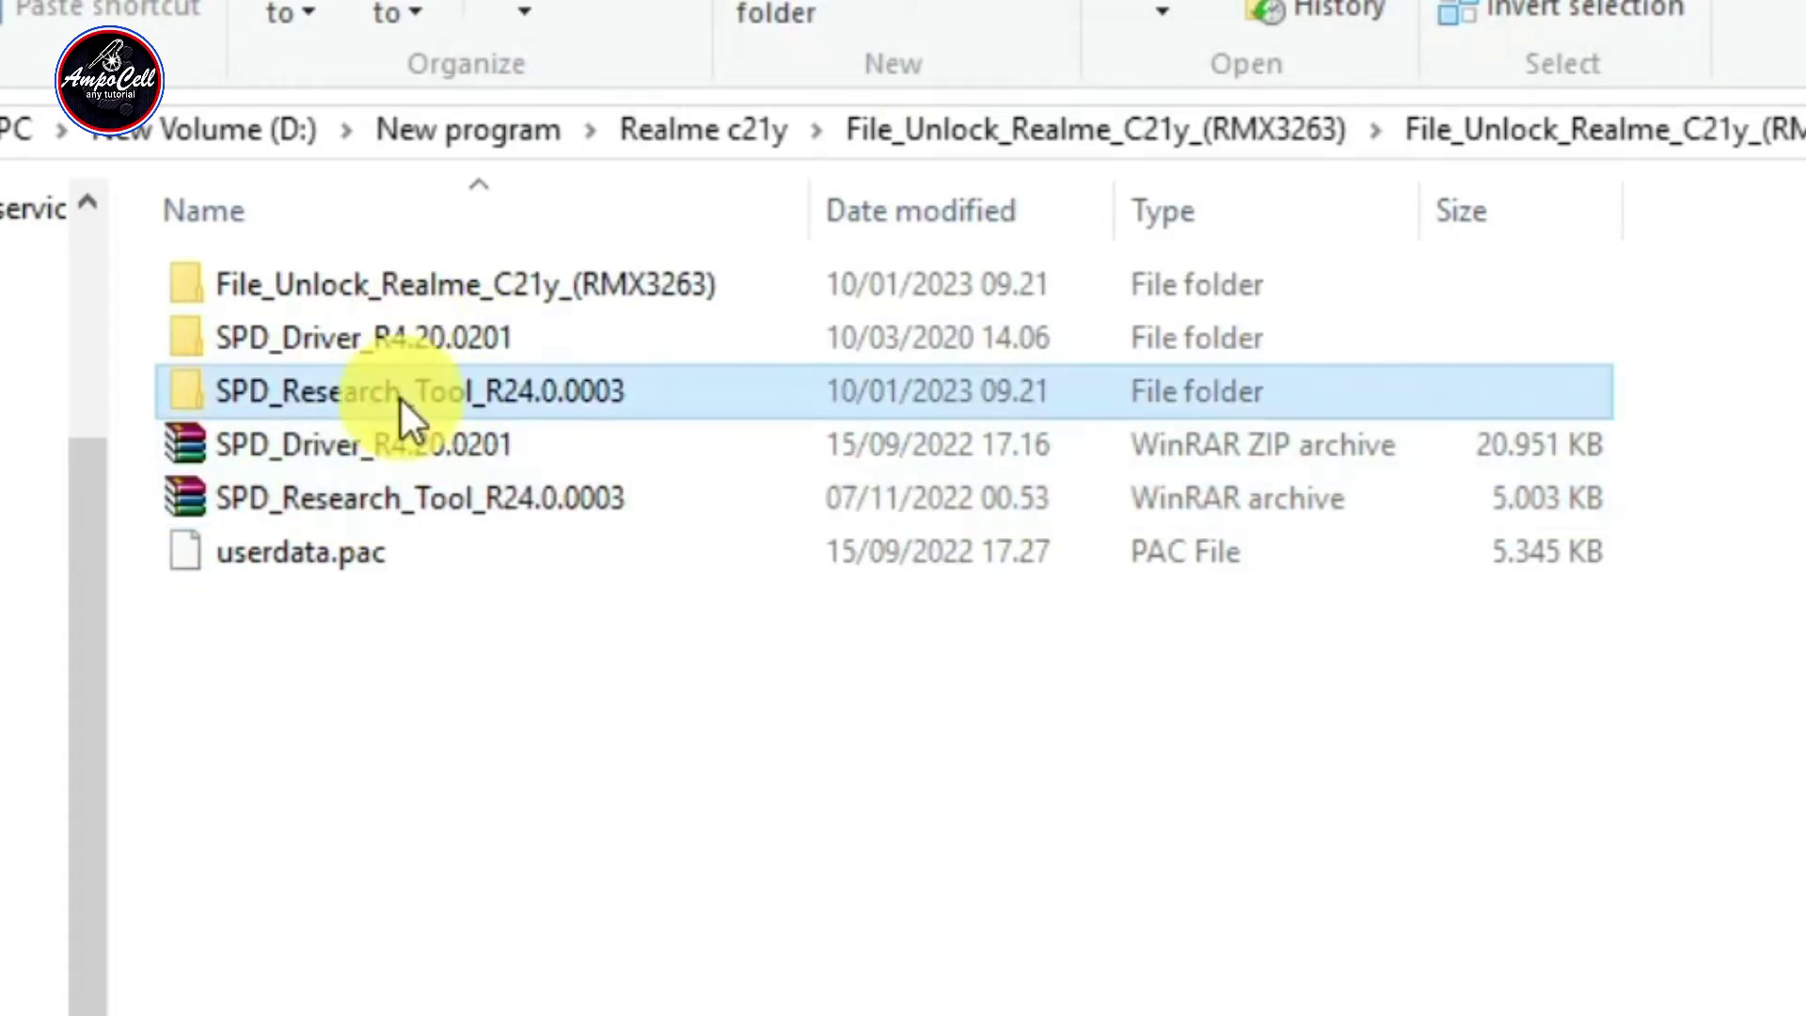
double_click(401, 399)
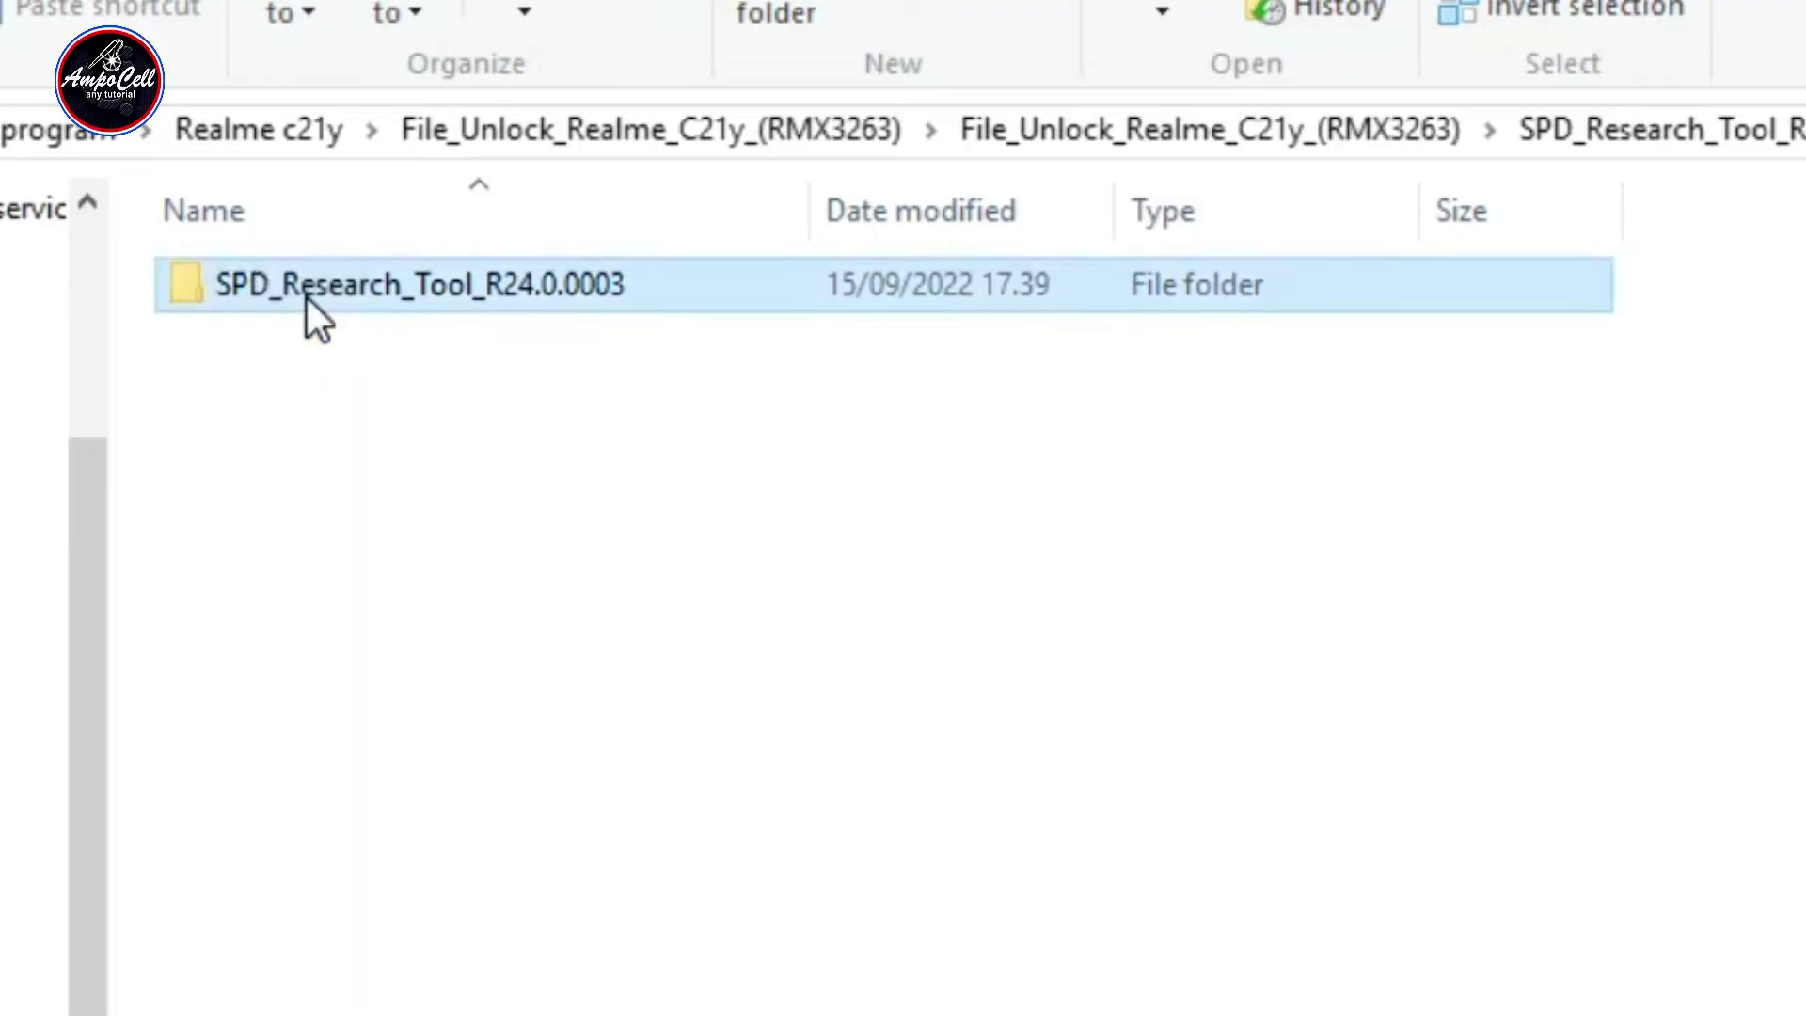
double_click(308, 299)
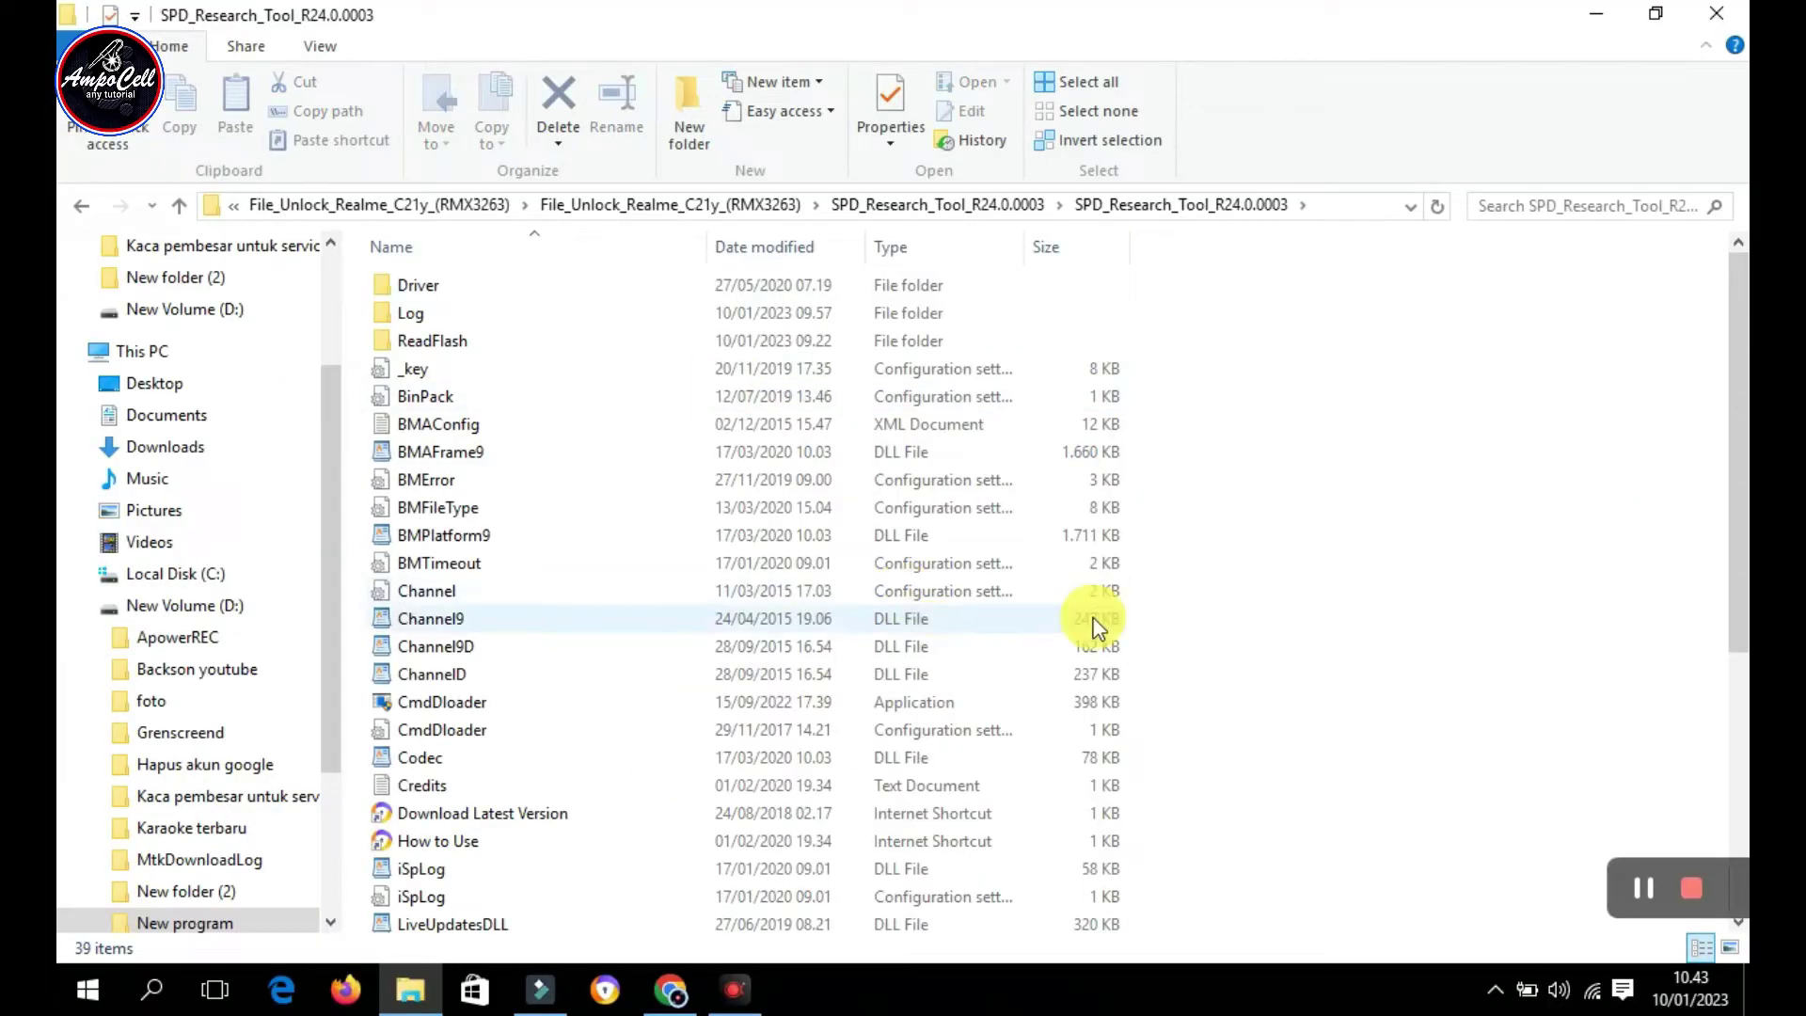
left_click_drag(1746, 536, 1739, 794)
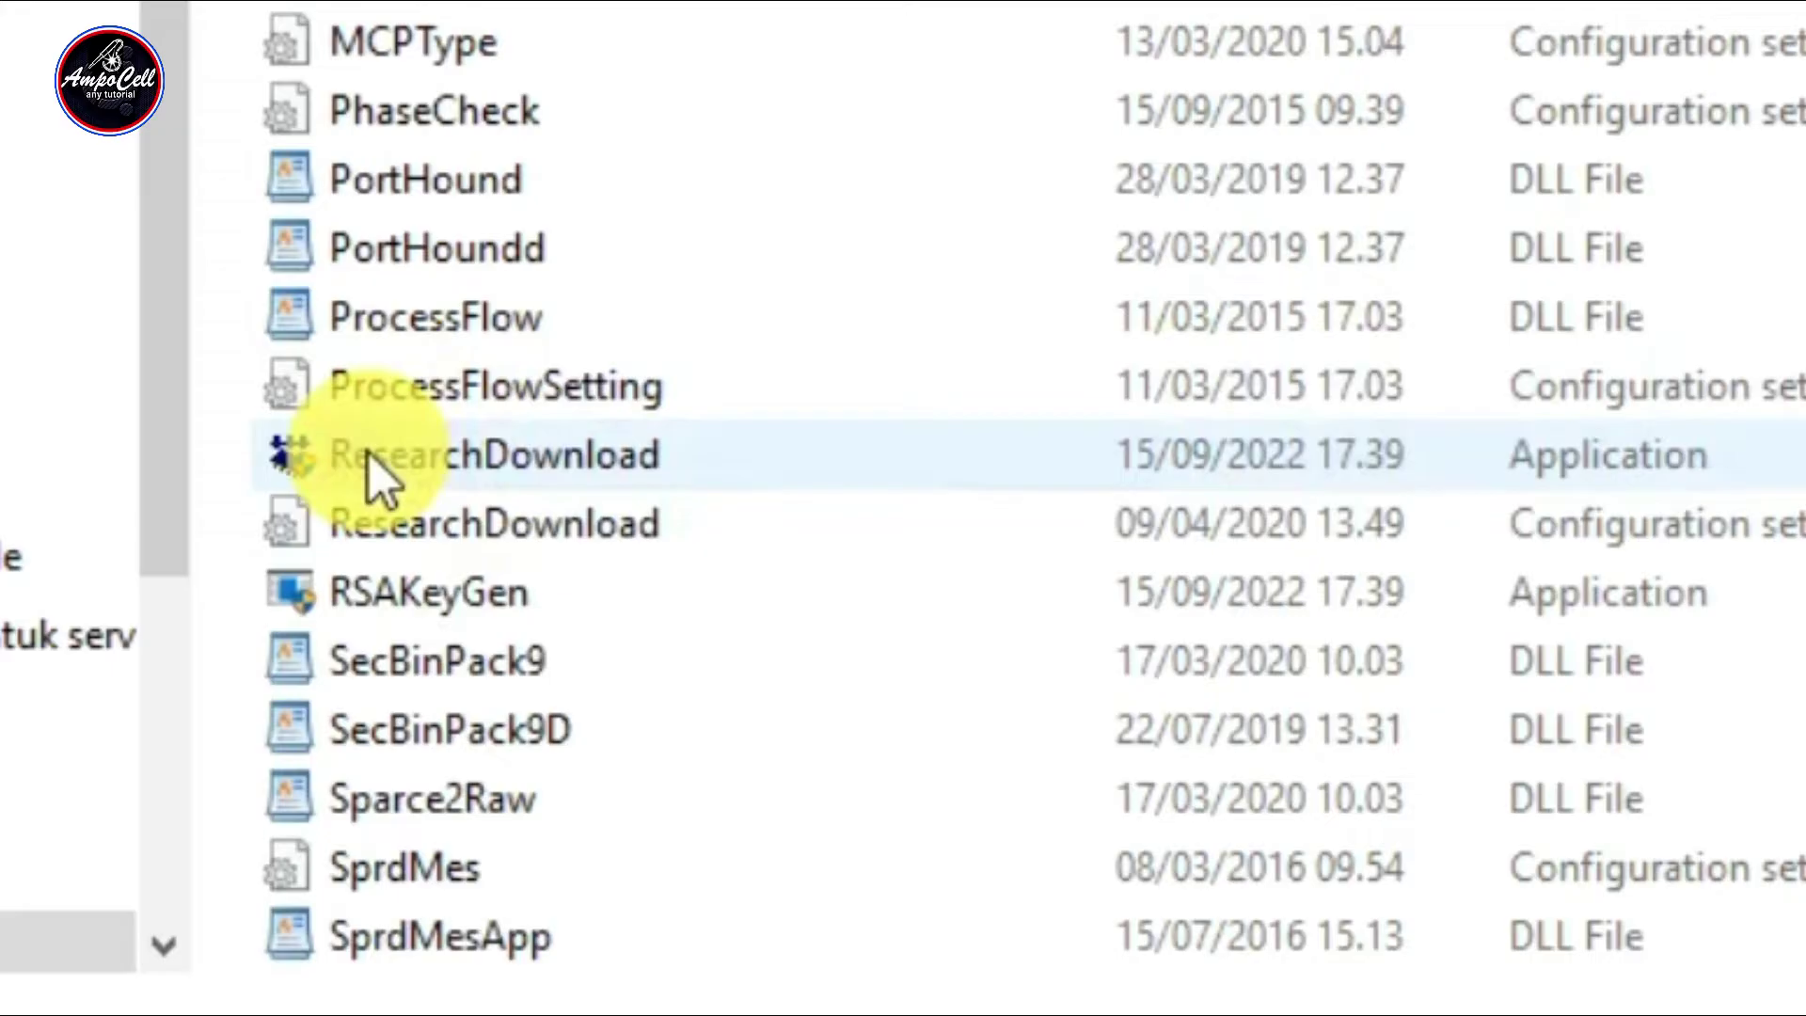
left_click(396, 456)
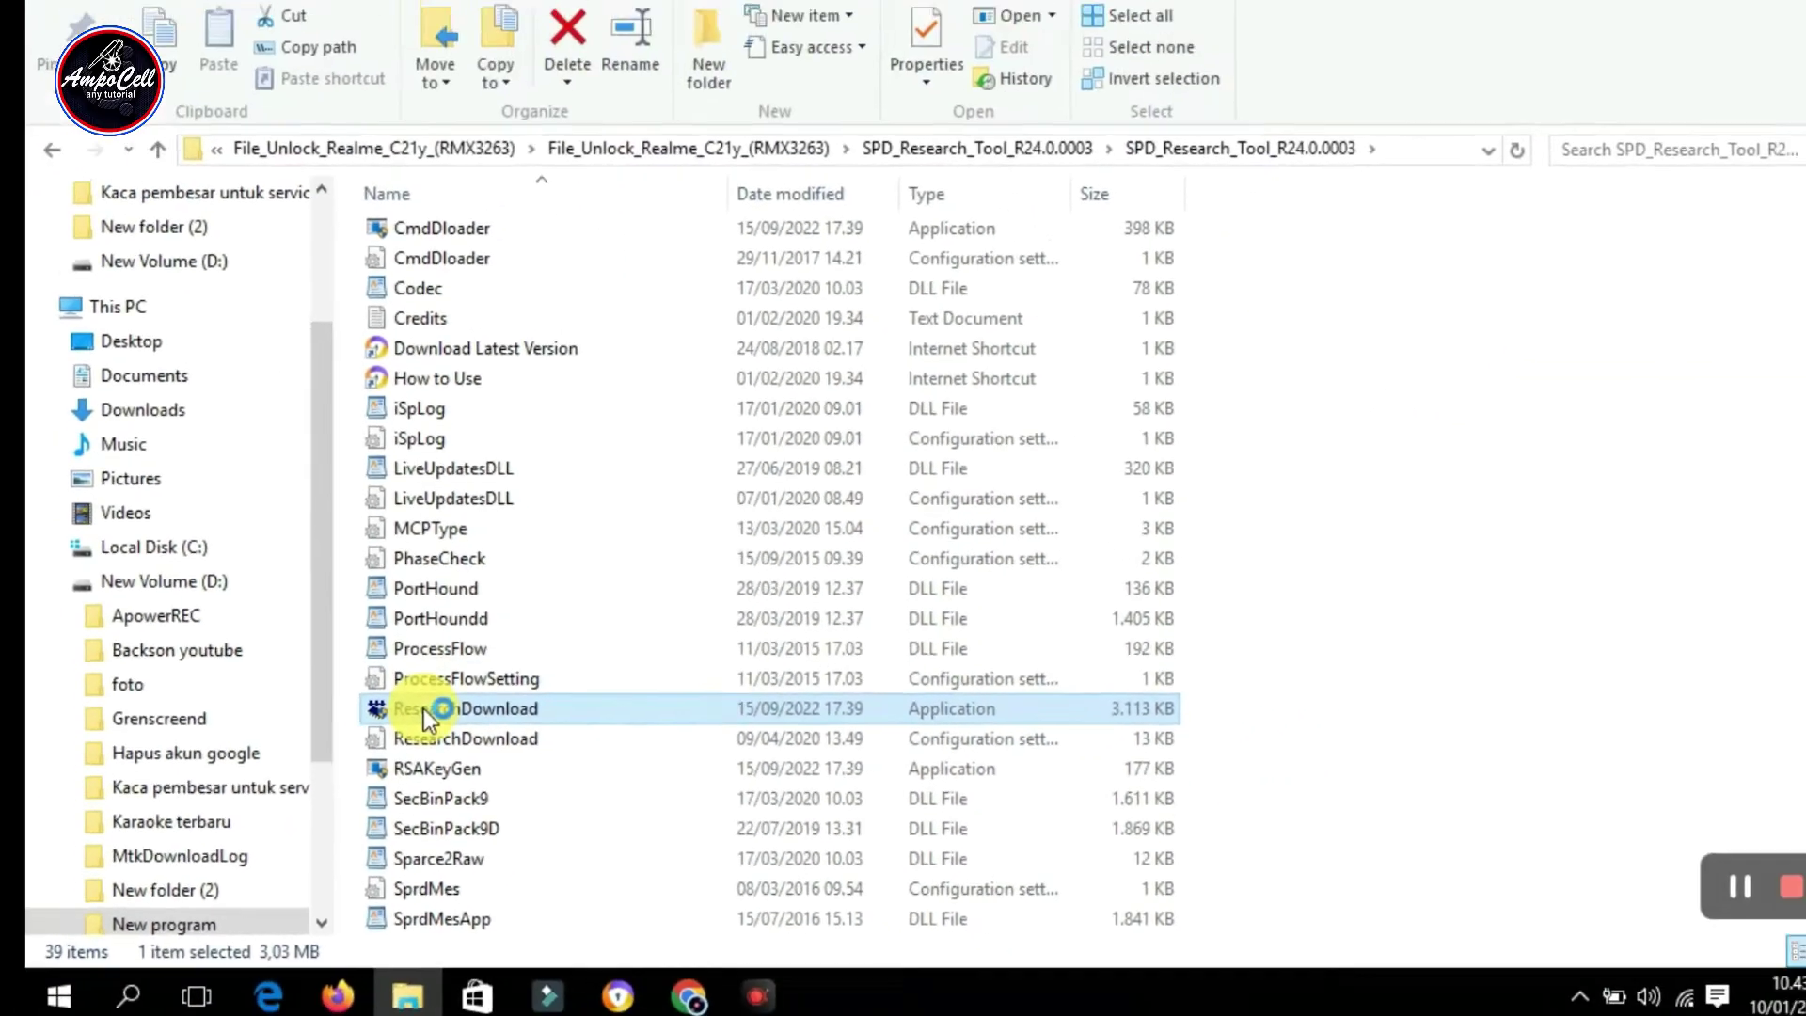
double_click(396, 454)
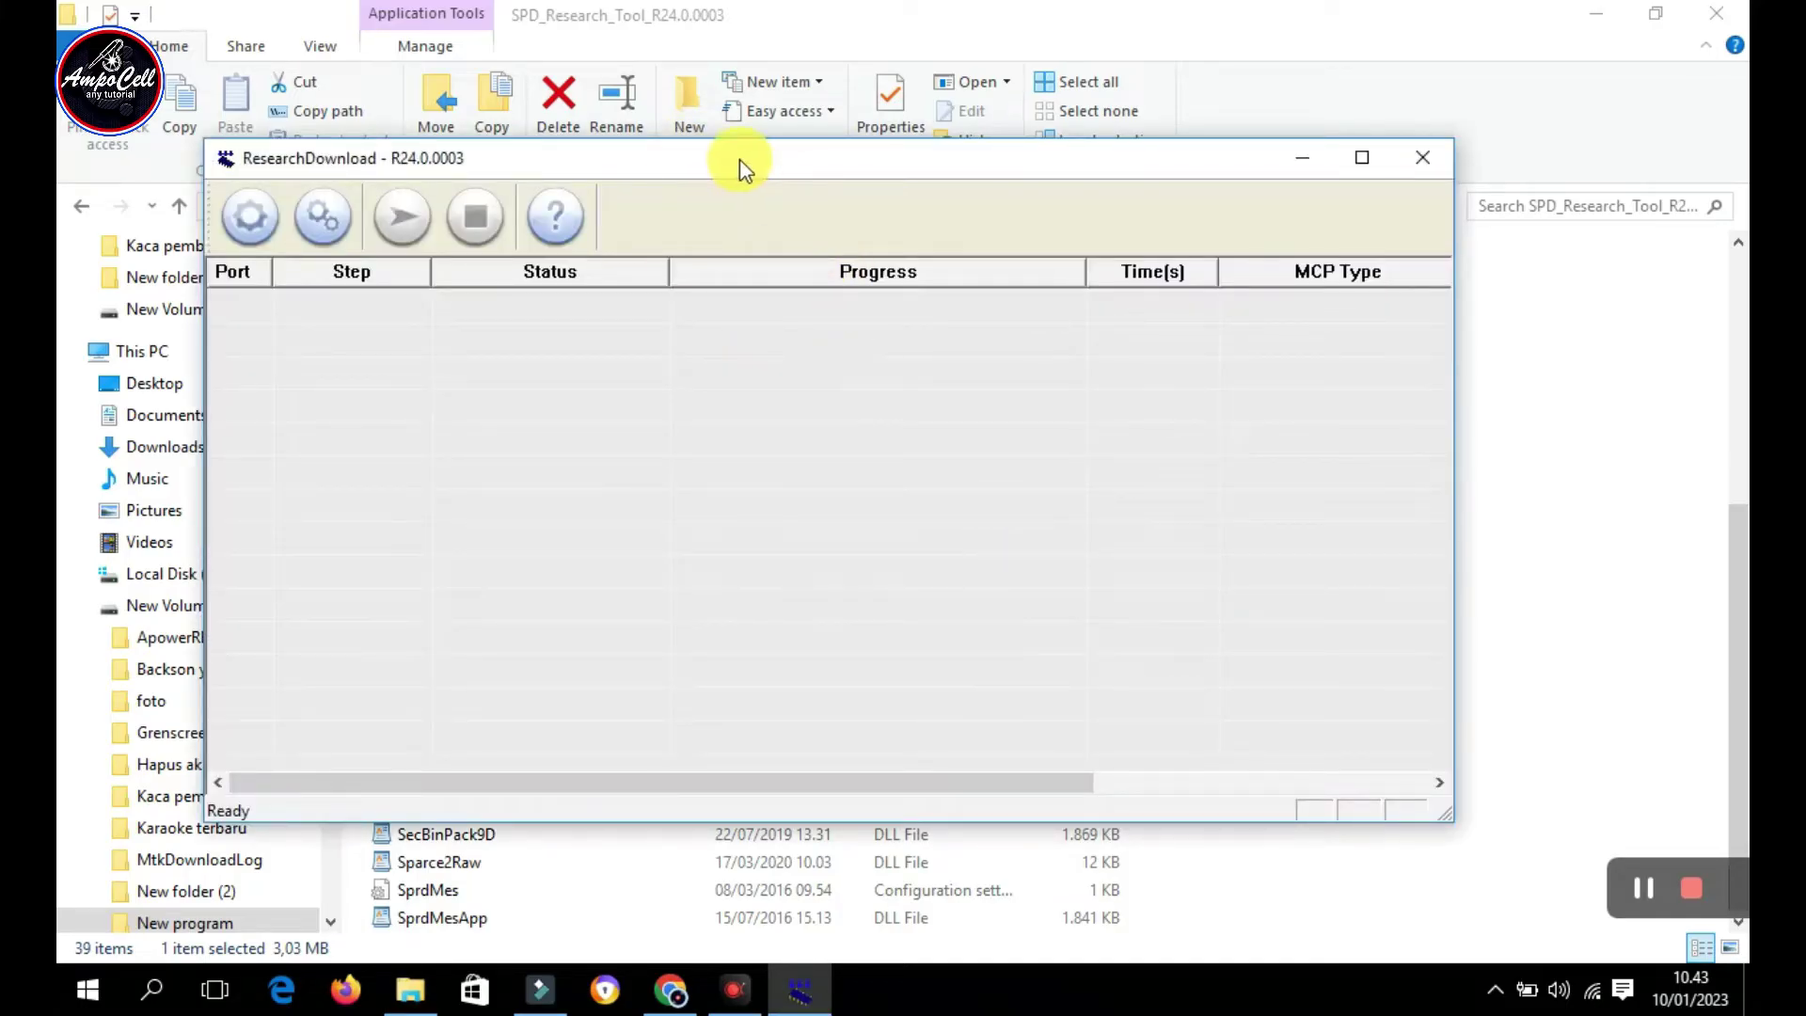
- Load userdata.pac from D:\New program\Realme c21y's unlock folder as the flash packet
left_click_drag(738, 161, 786, 141)
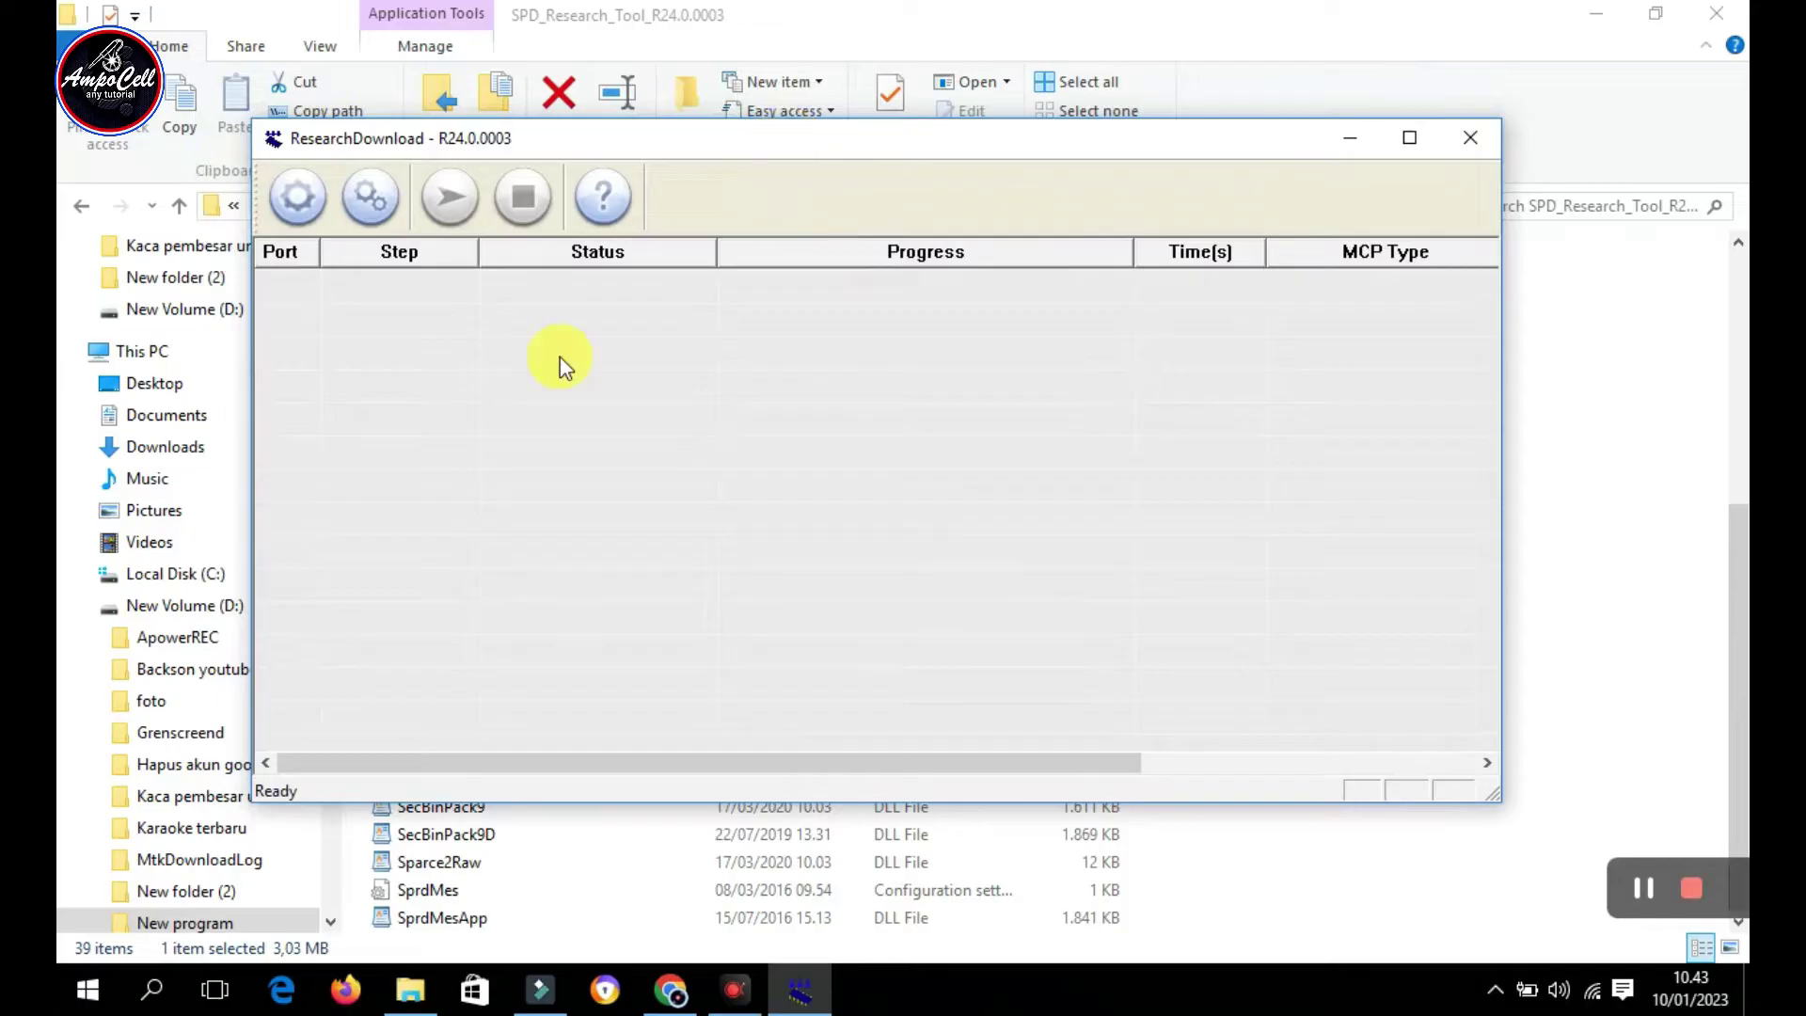
left_click(297, 202)
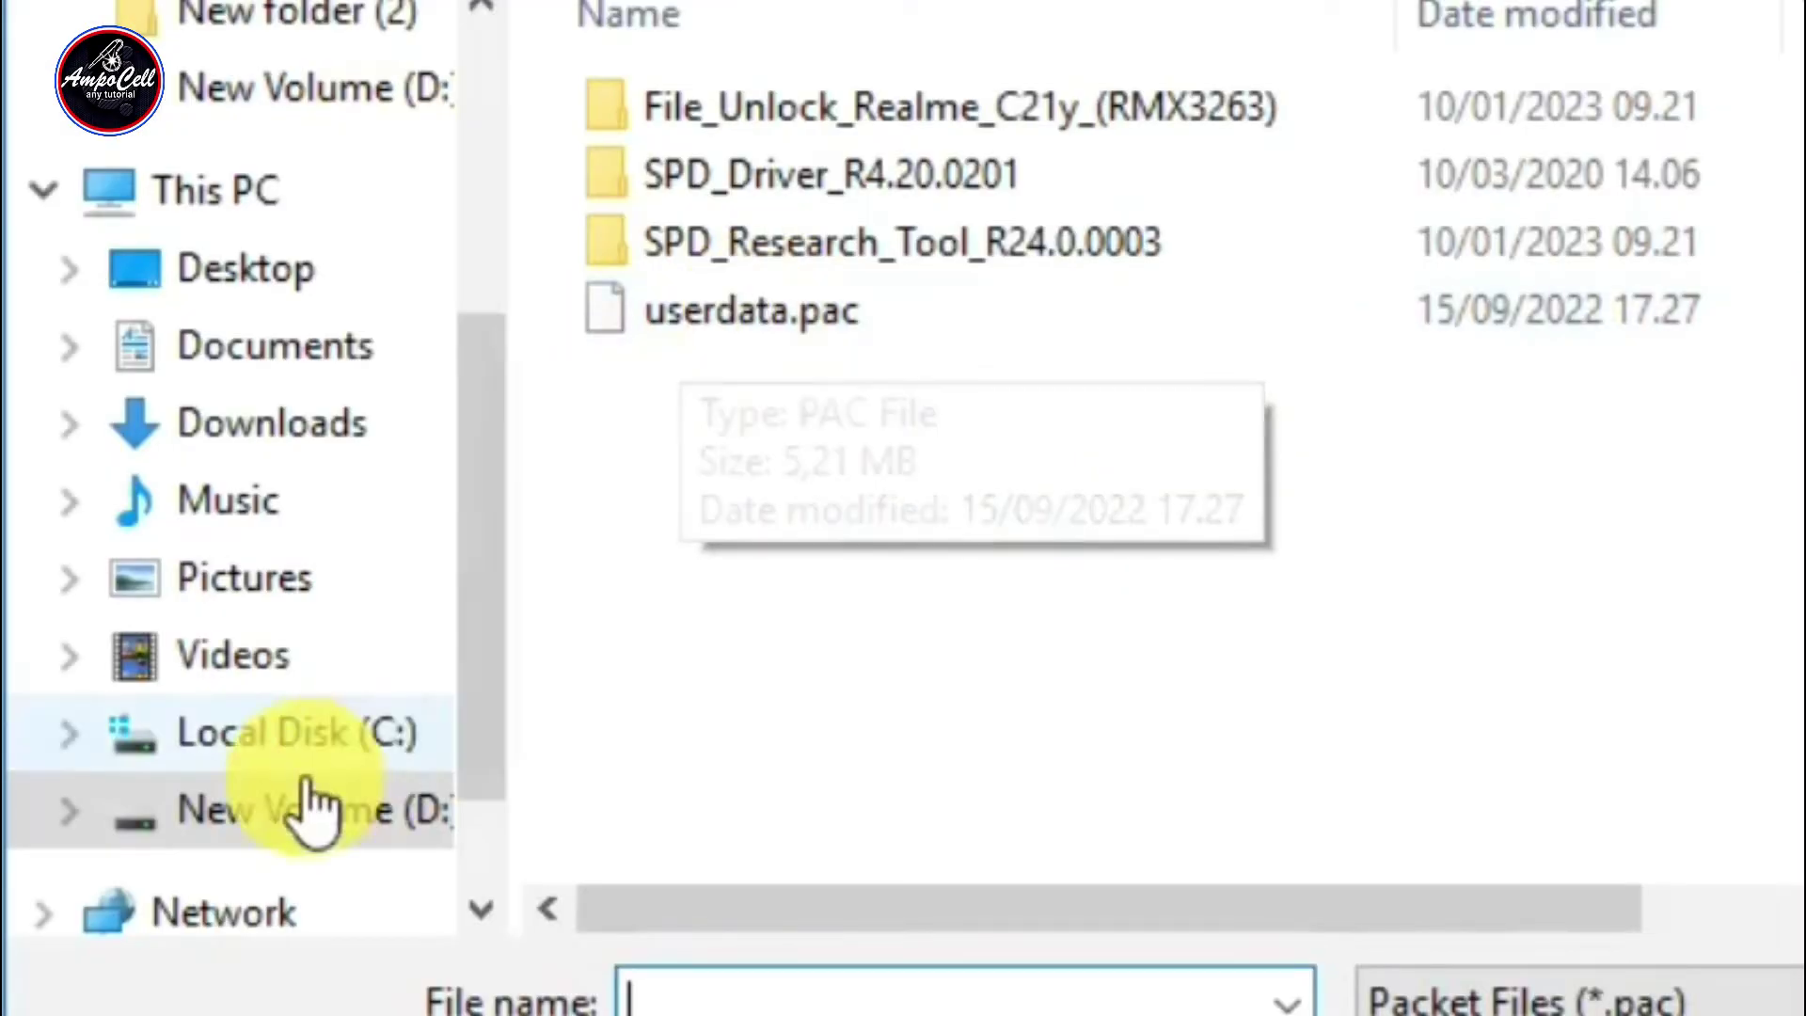
left_click(62, 814)
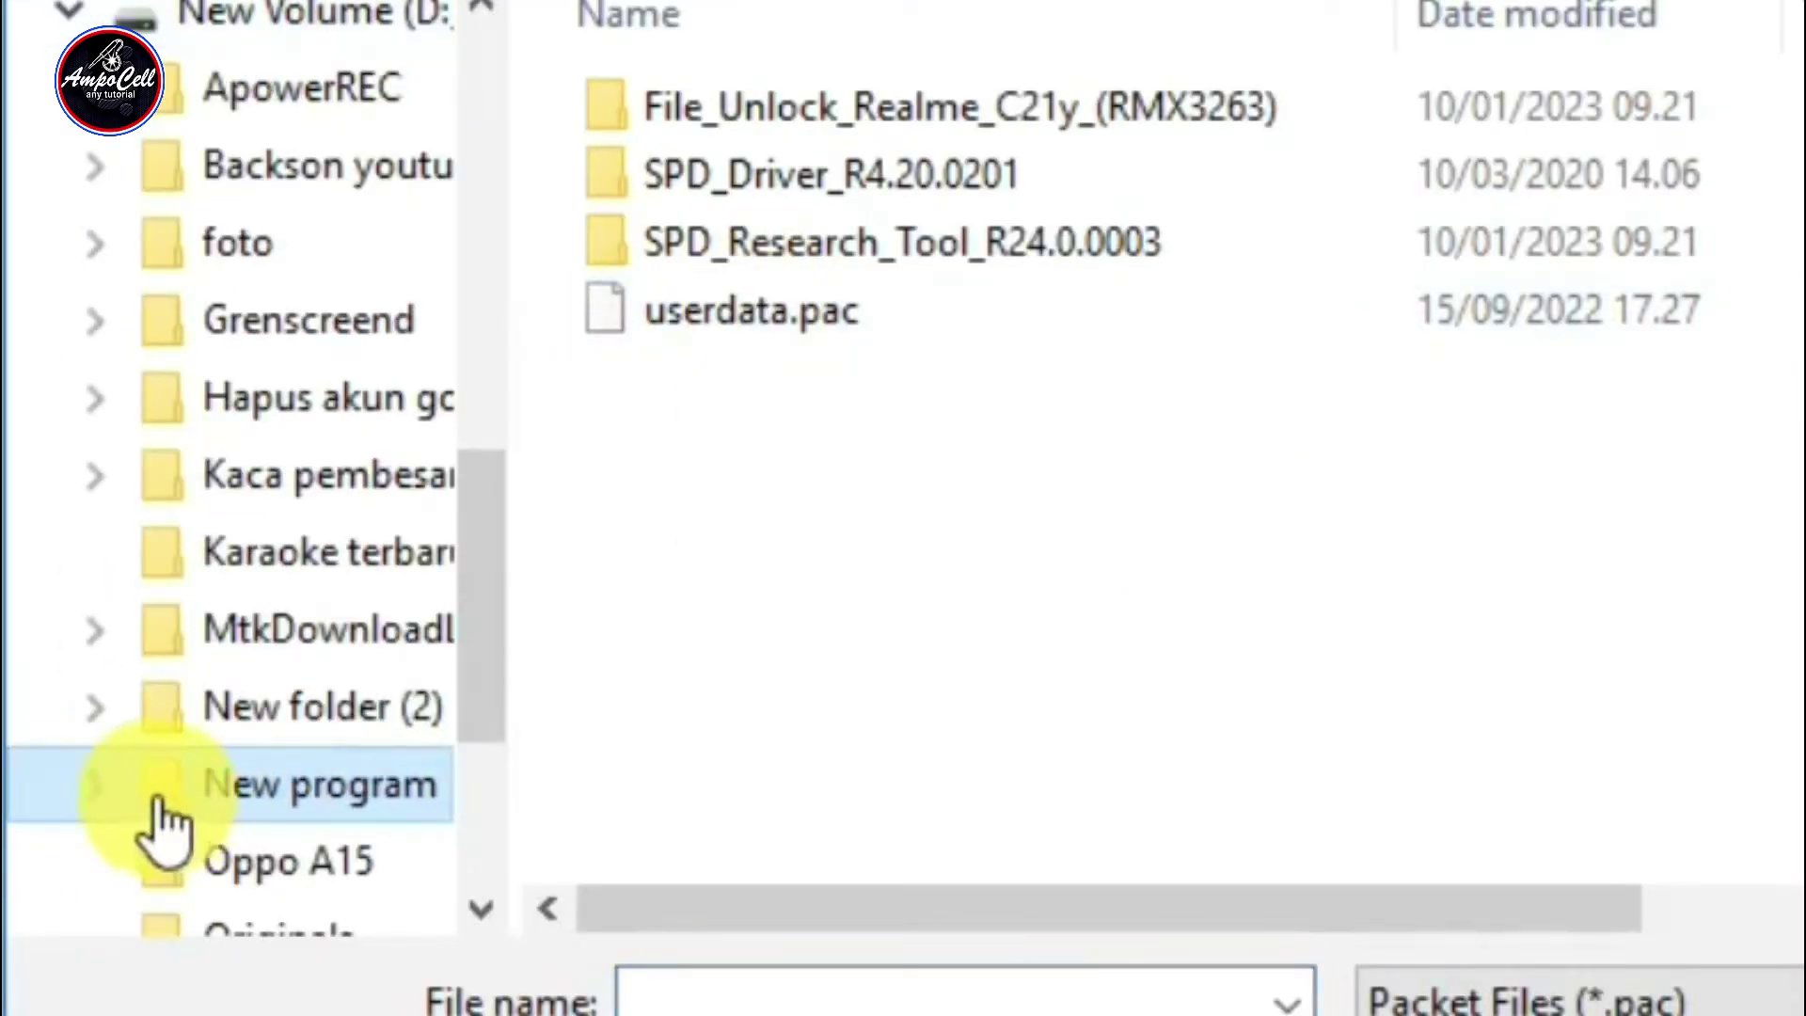
left_click(97, 786)
left_click(112, 789)
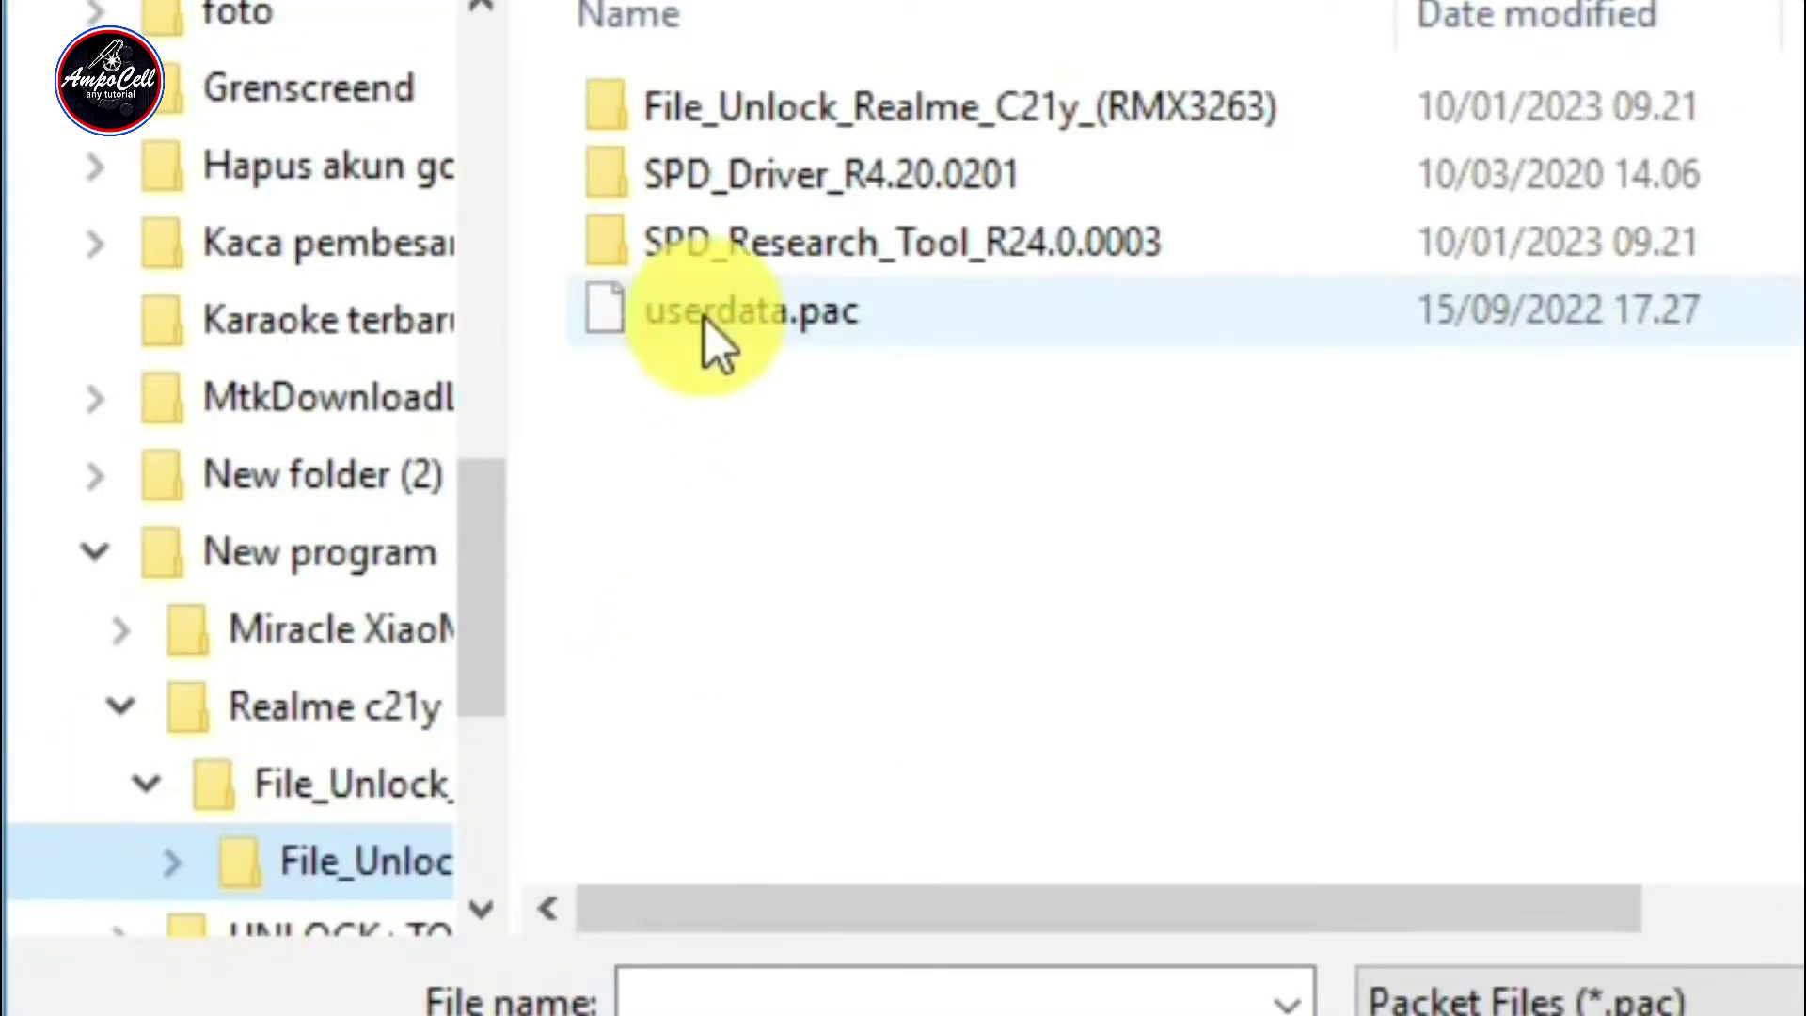
left_click(716, 344)
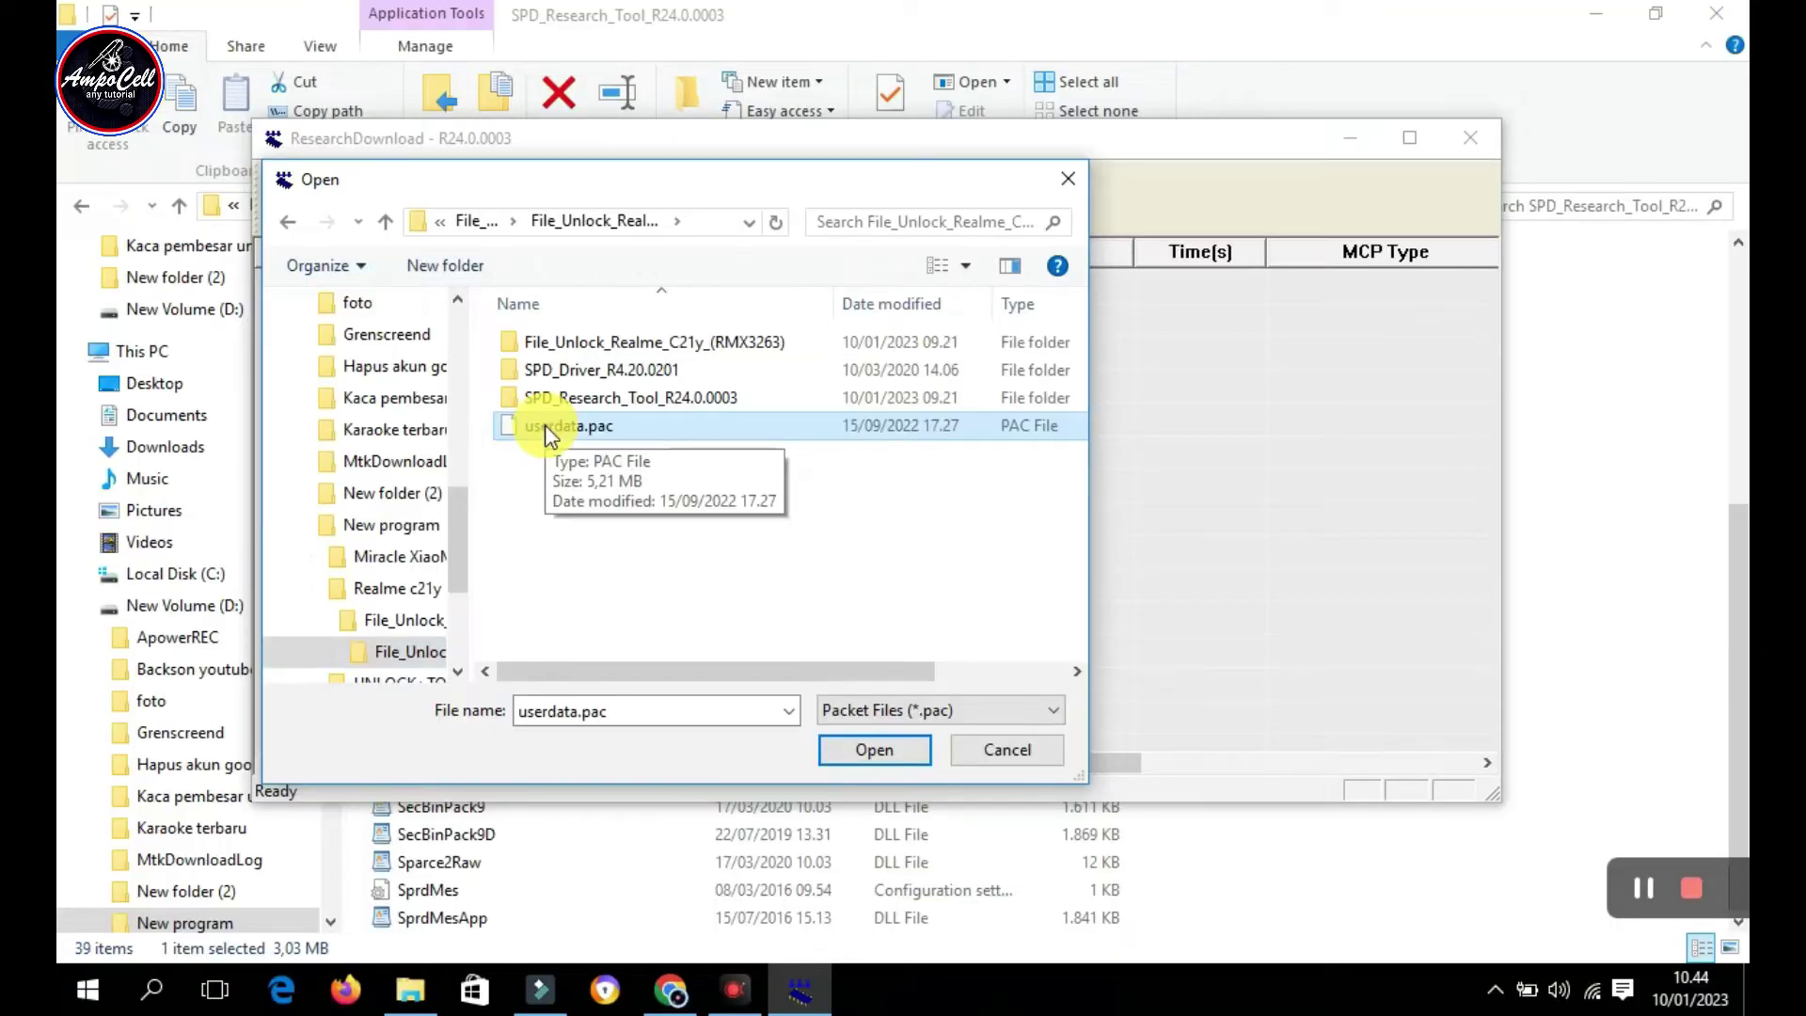
double_click(545, 425)
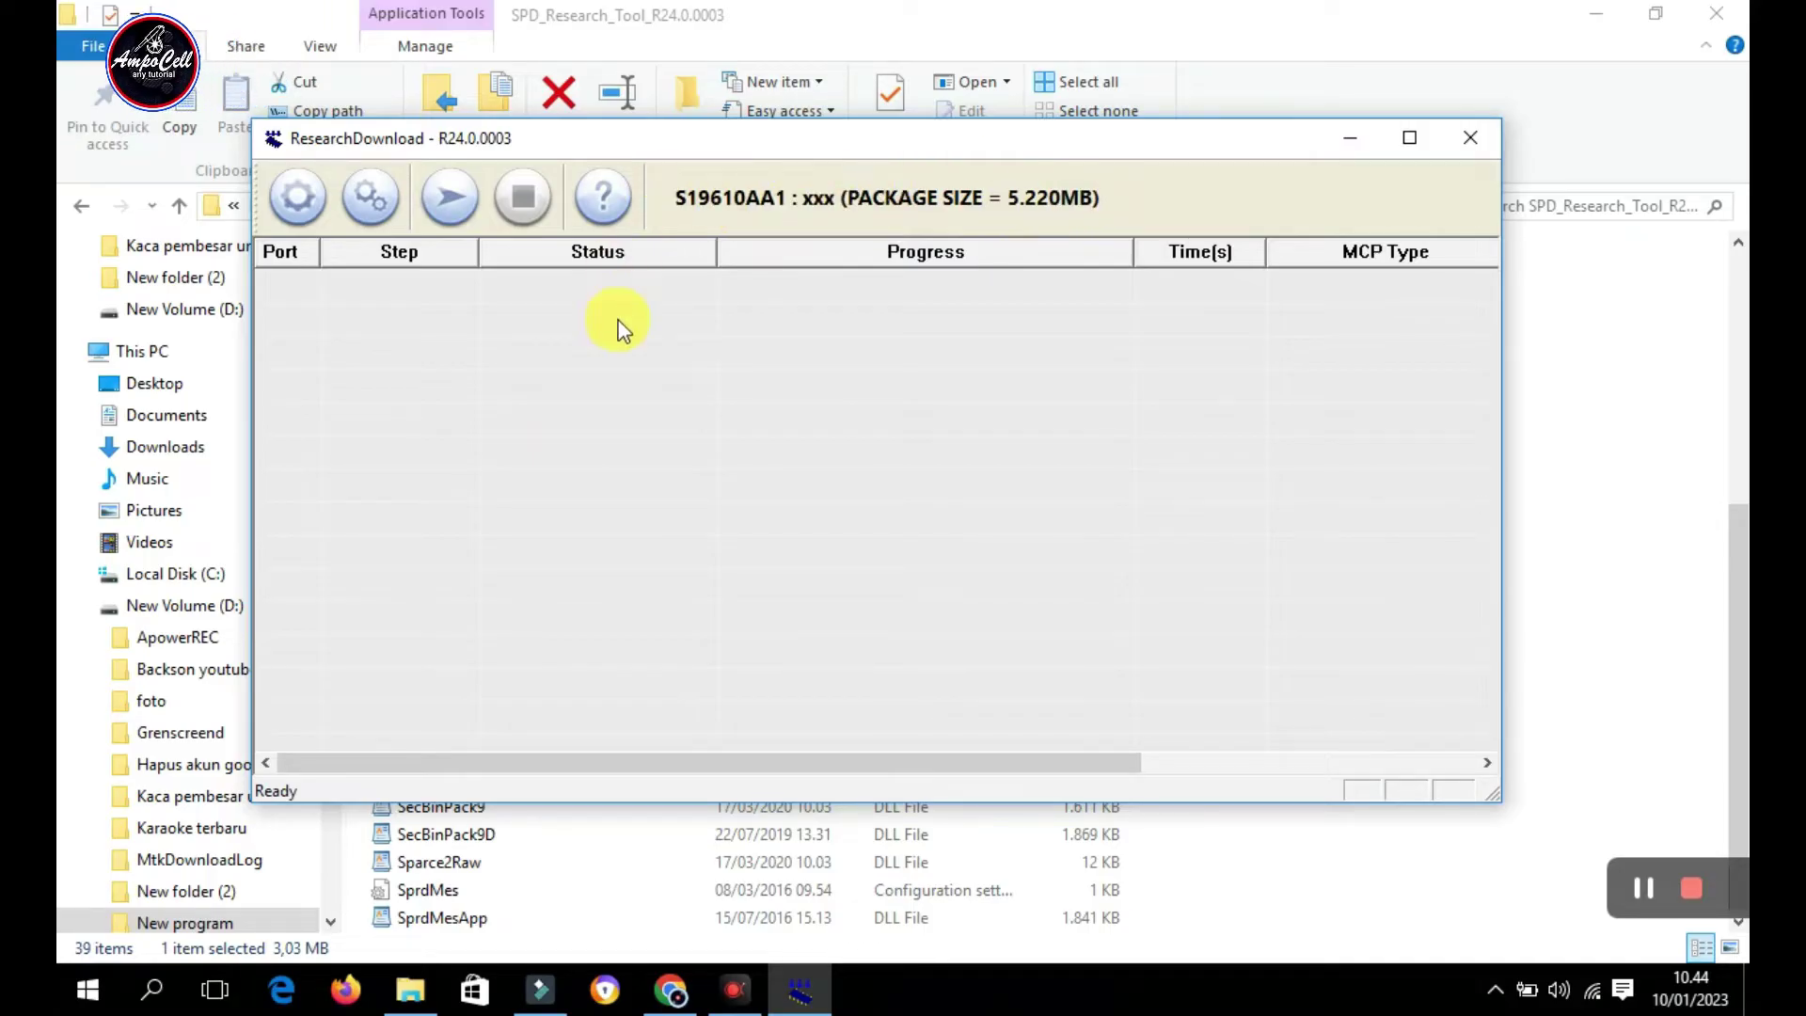
- Start downloading userdata.pac to the connected phone and let the flash complete
left_click(440, 197)
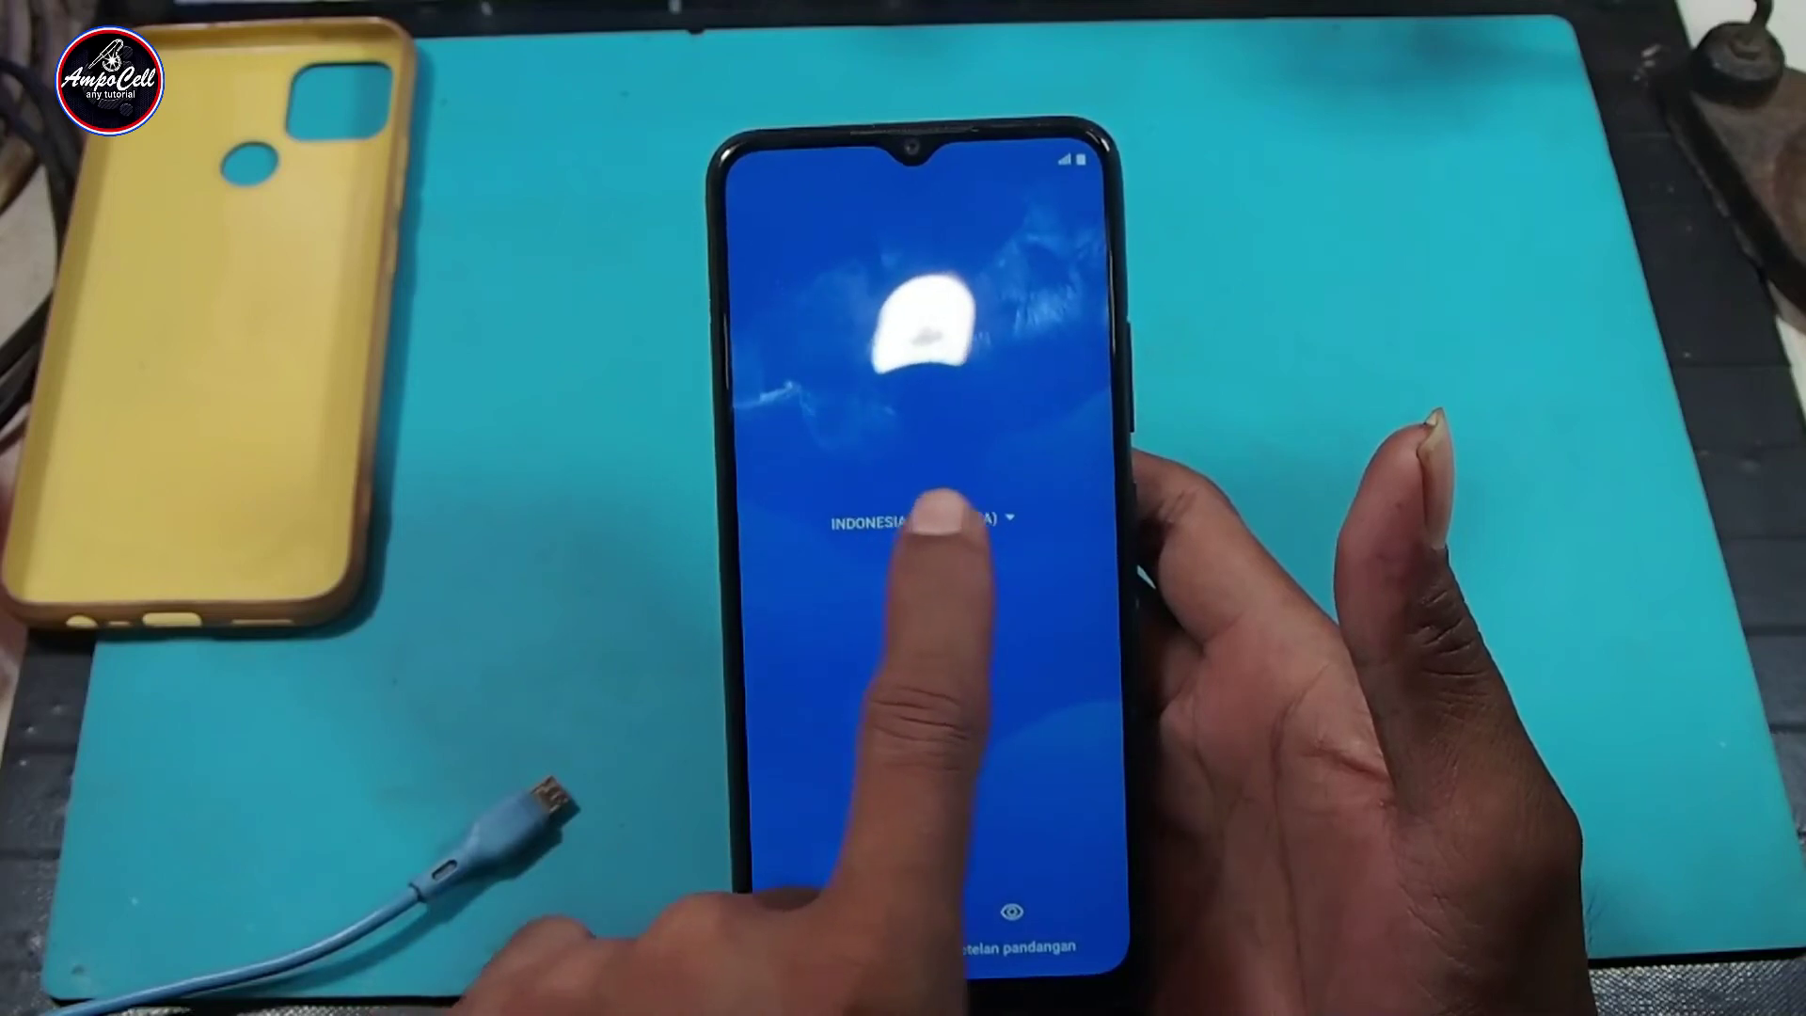
- Keep the current language, start setup, and choose Indonesia as the region
left_click(927, 521)
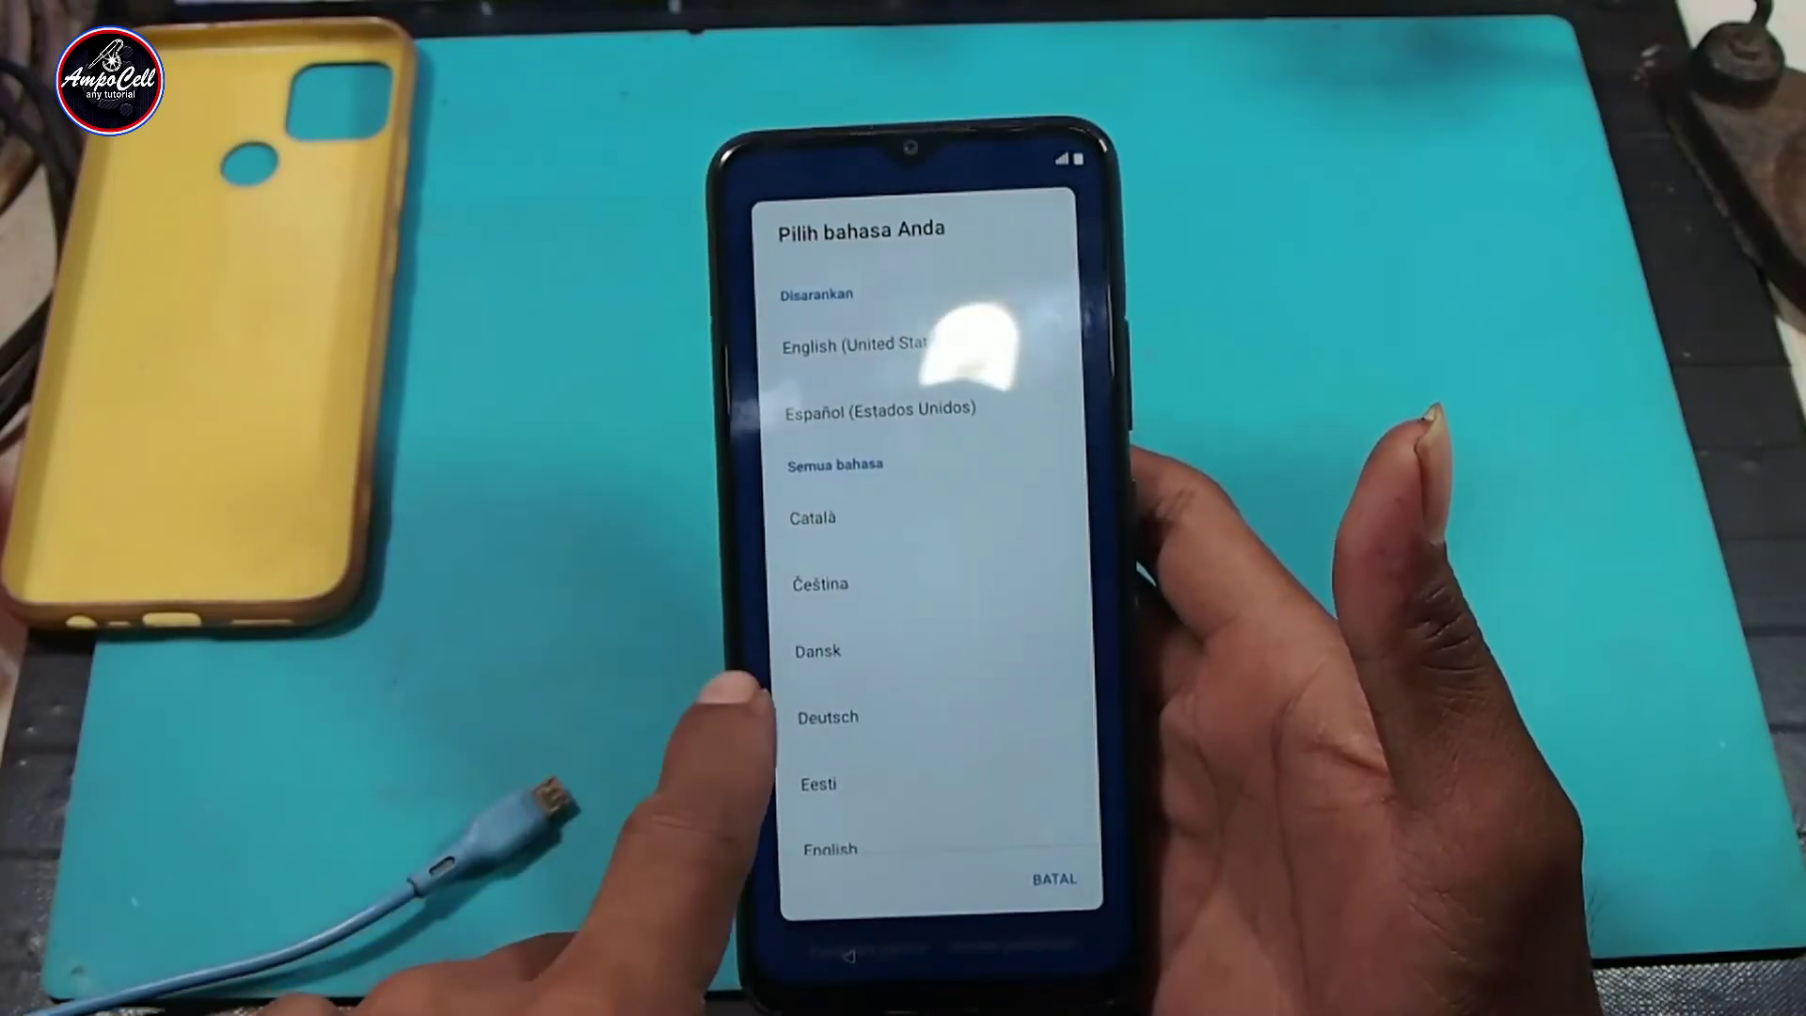
left_click(758, 452)
left_click(928, 610)
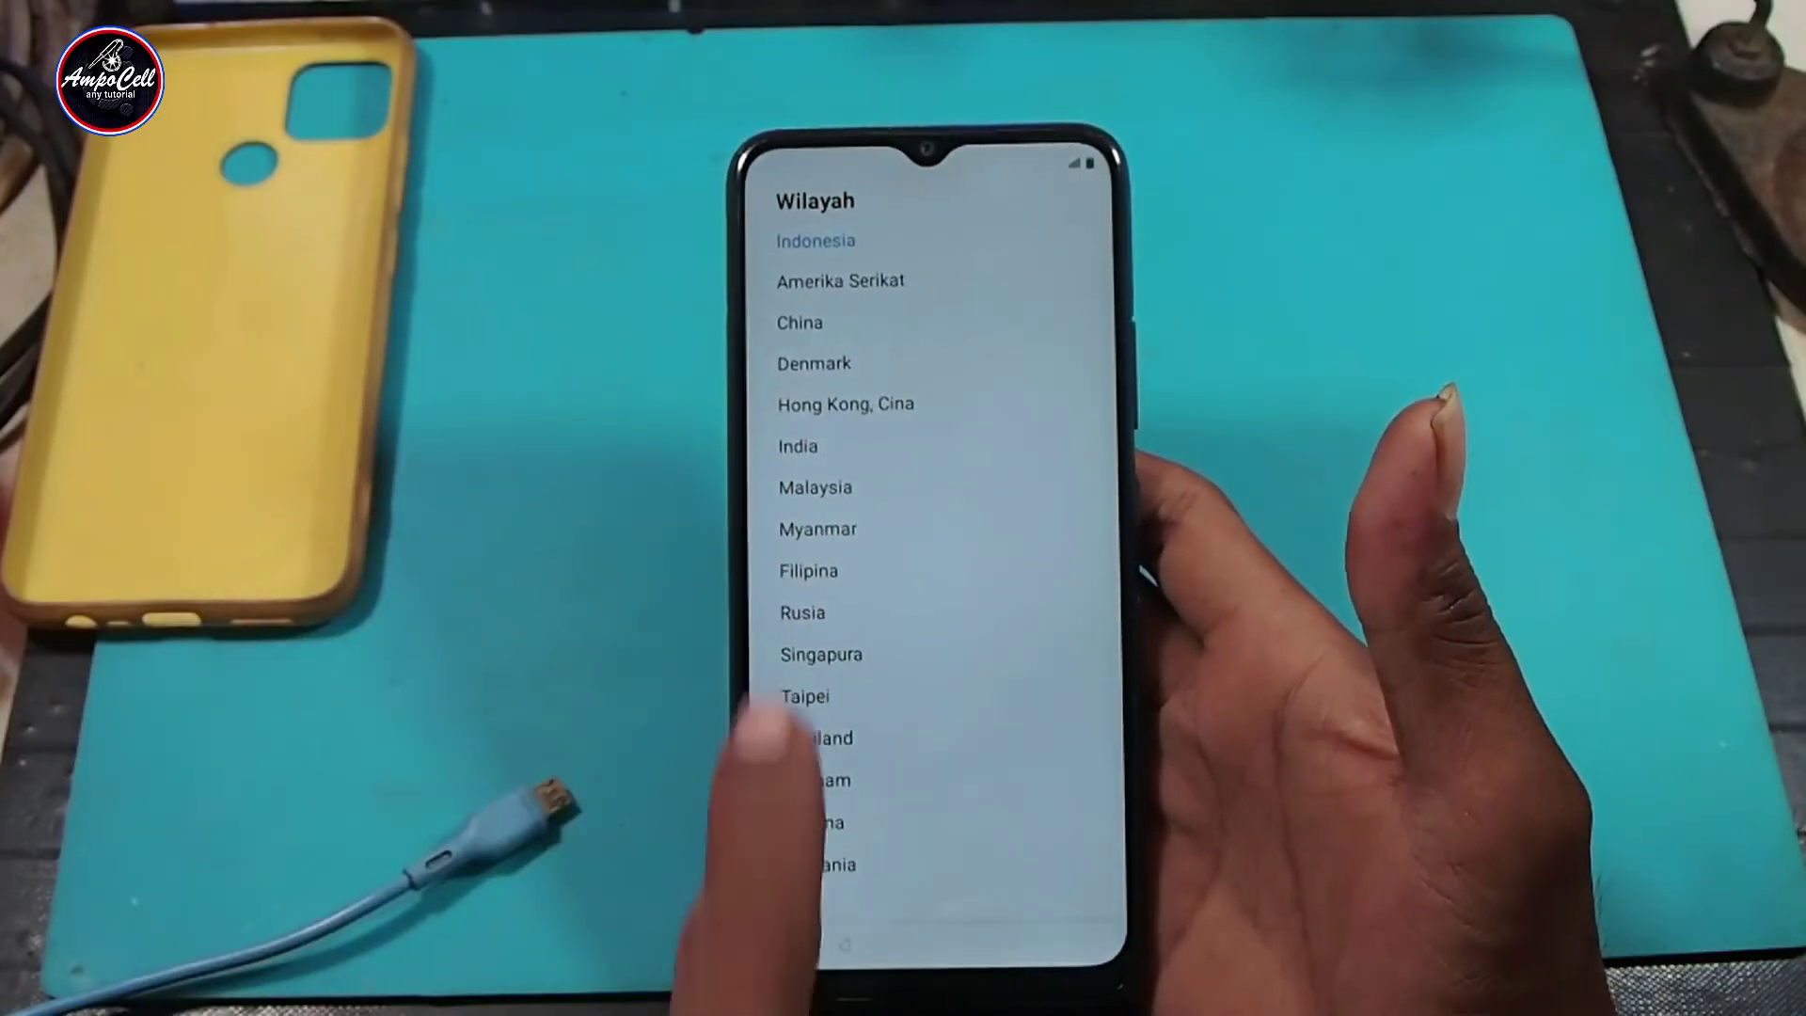
left_click(816, 240)
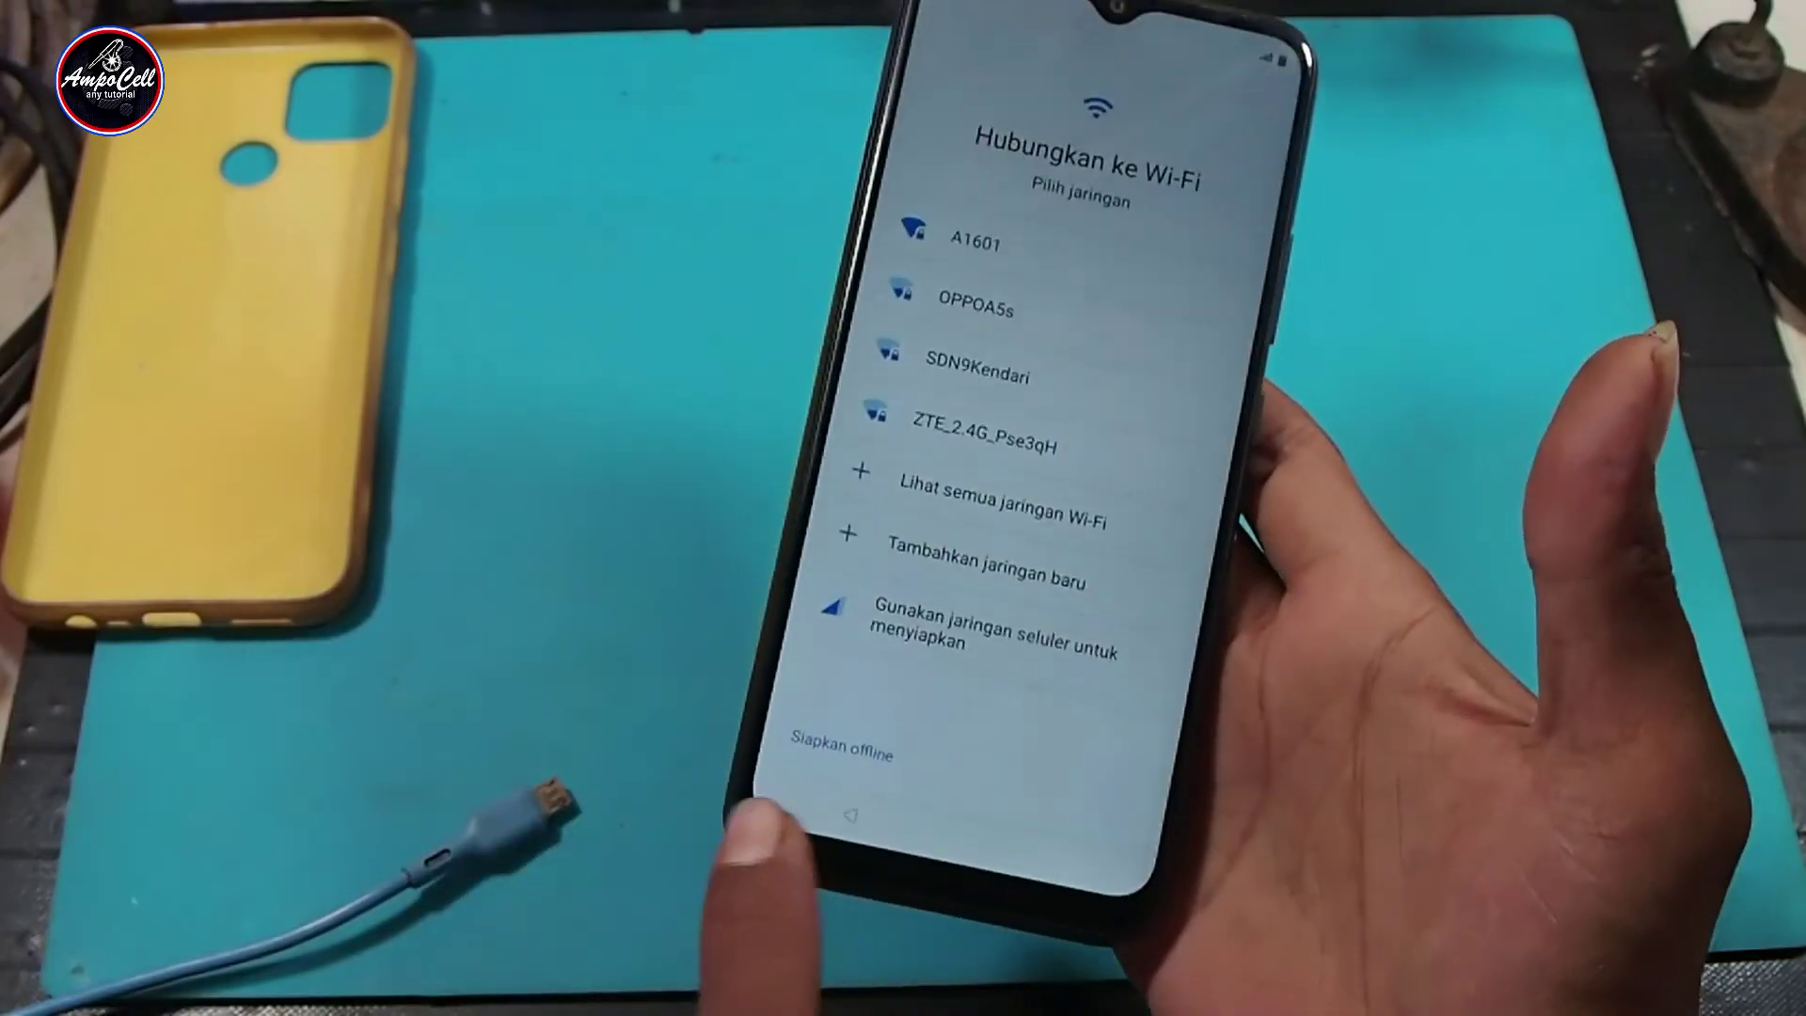
- Continue setup offline without Wi-Fi, accept the Google services terms, and skip the screen-lock PIN
left_click(808, 879)
left_click(1054, 638)
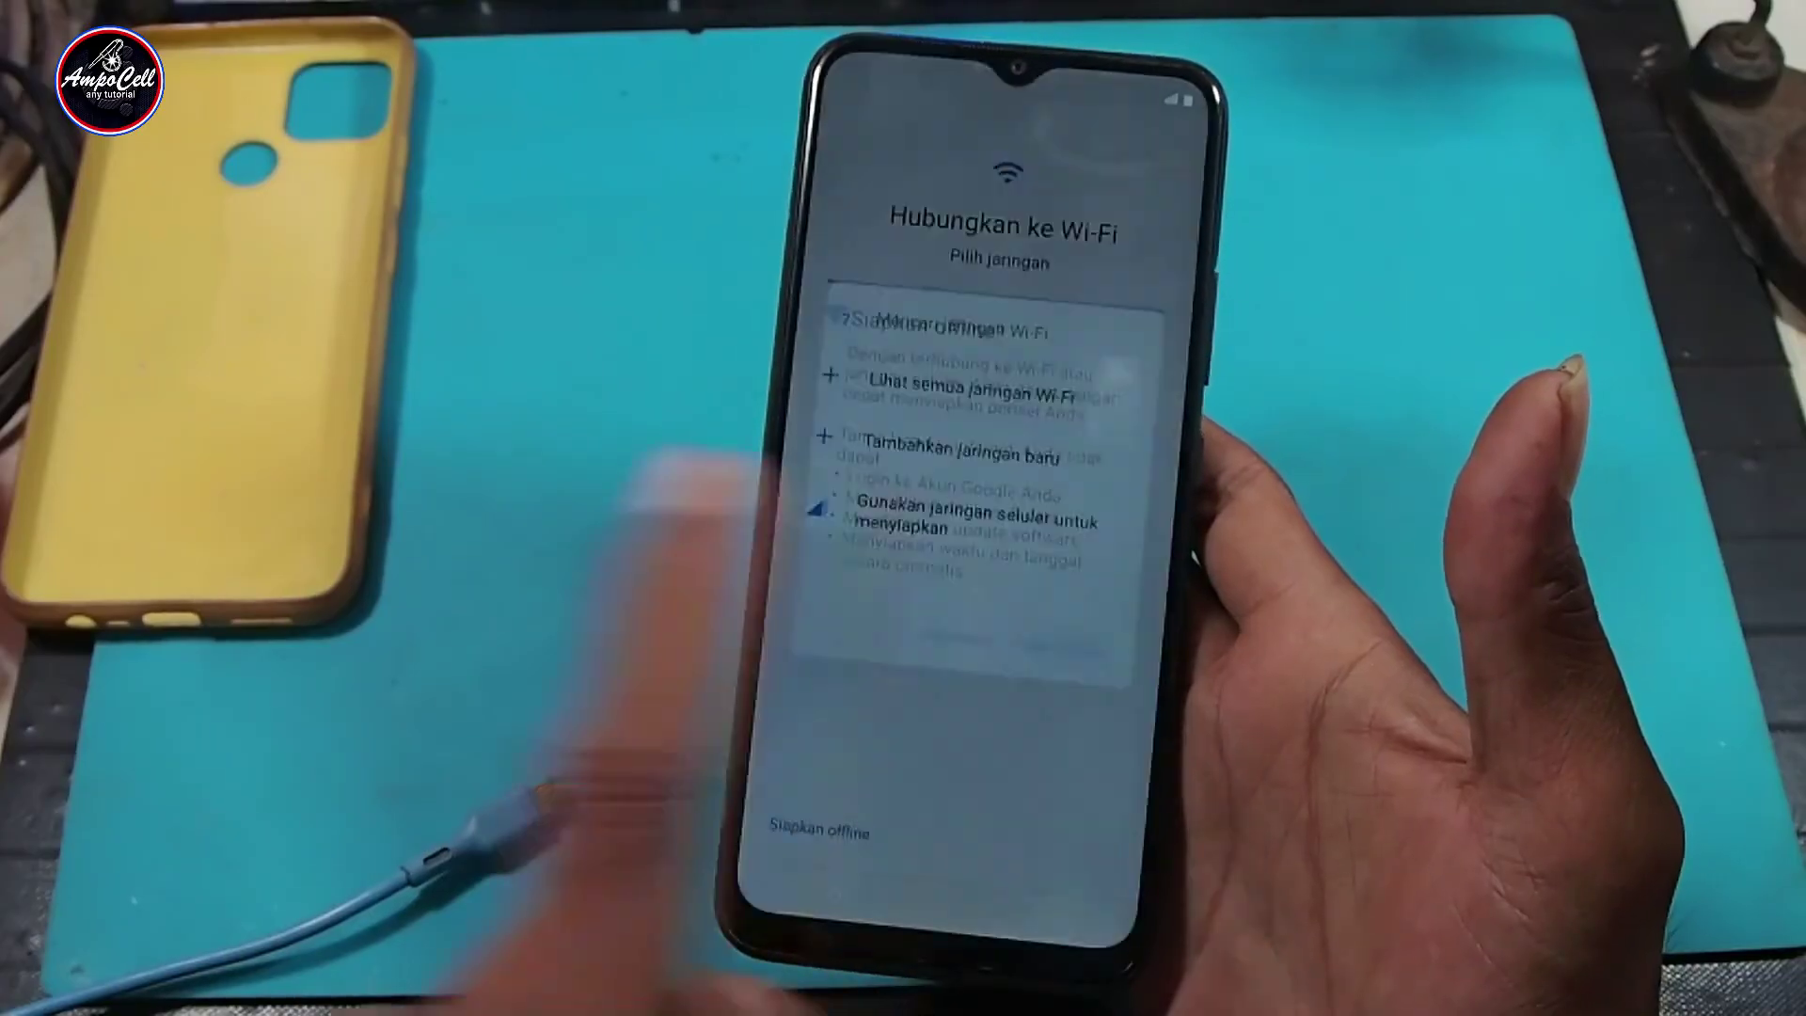
scroll(886, 743, "down", 5)
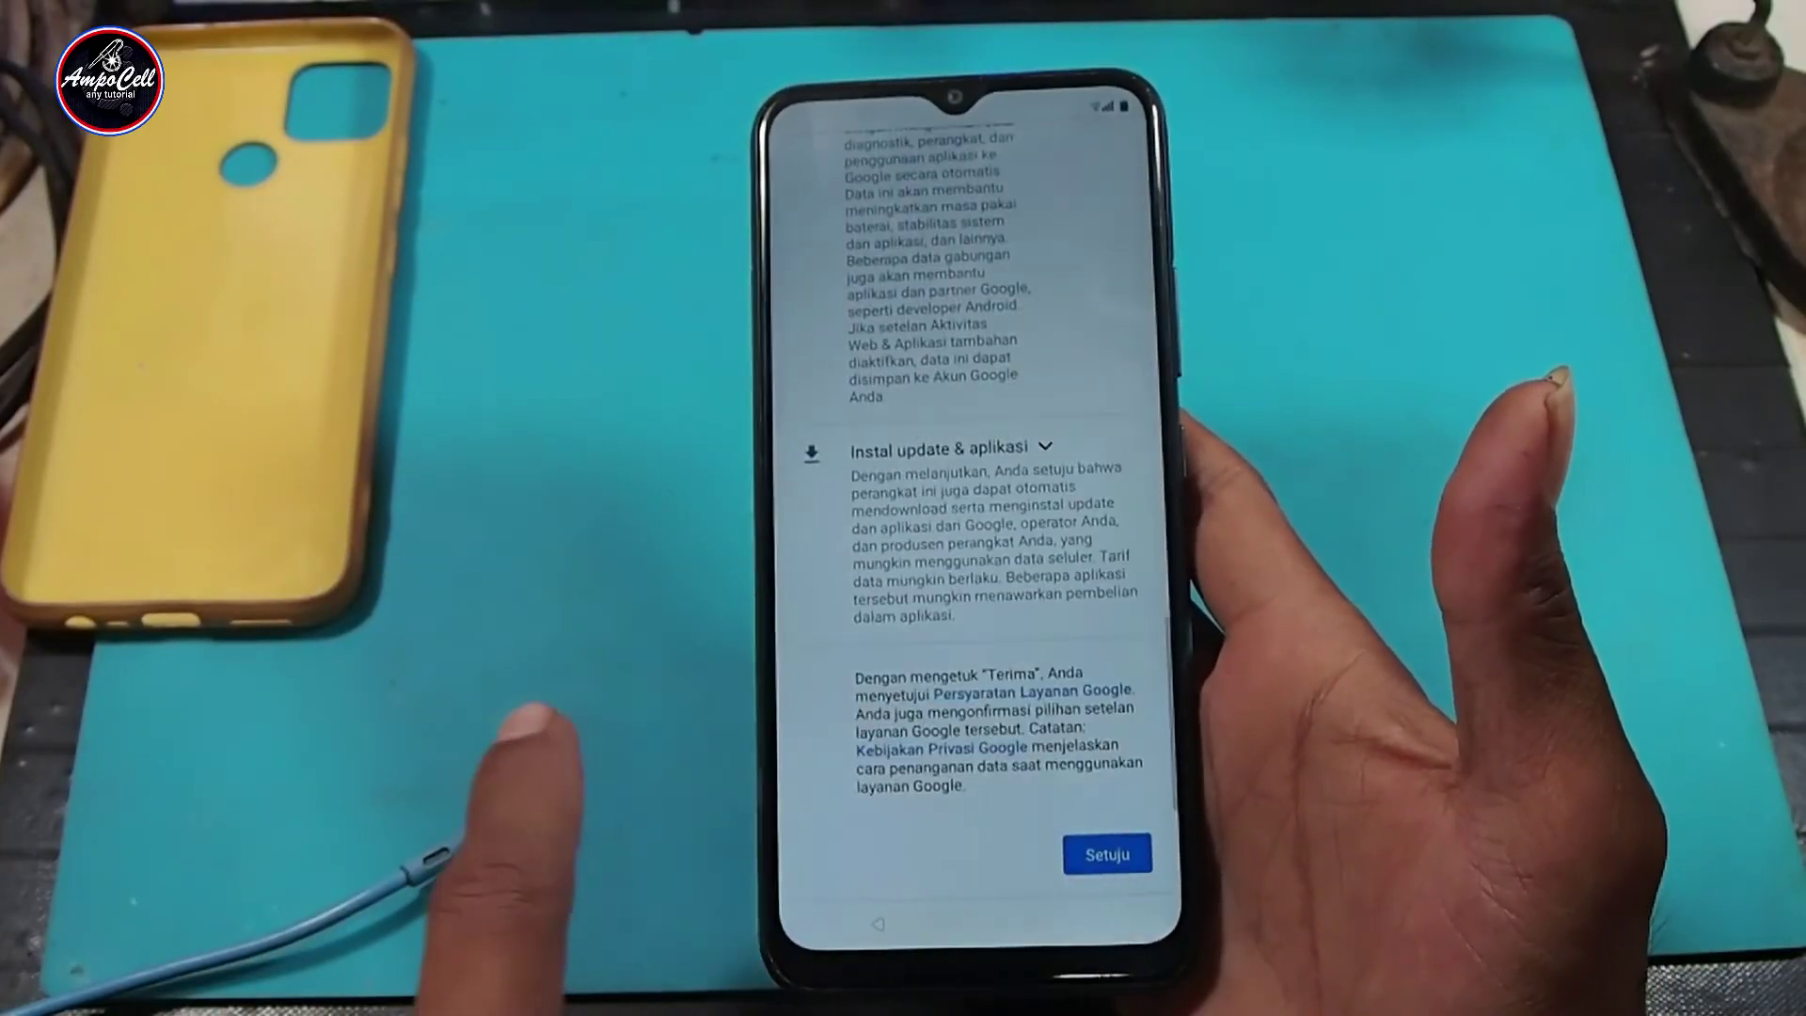
left_click(1097, 855)
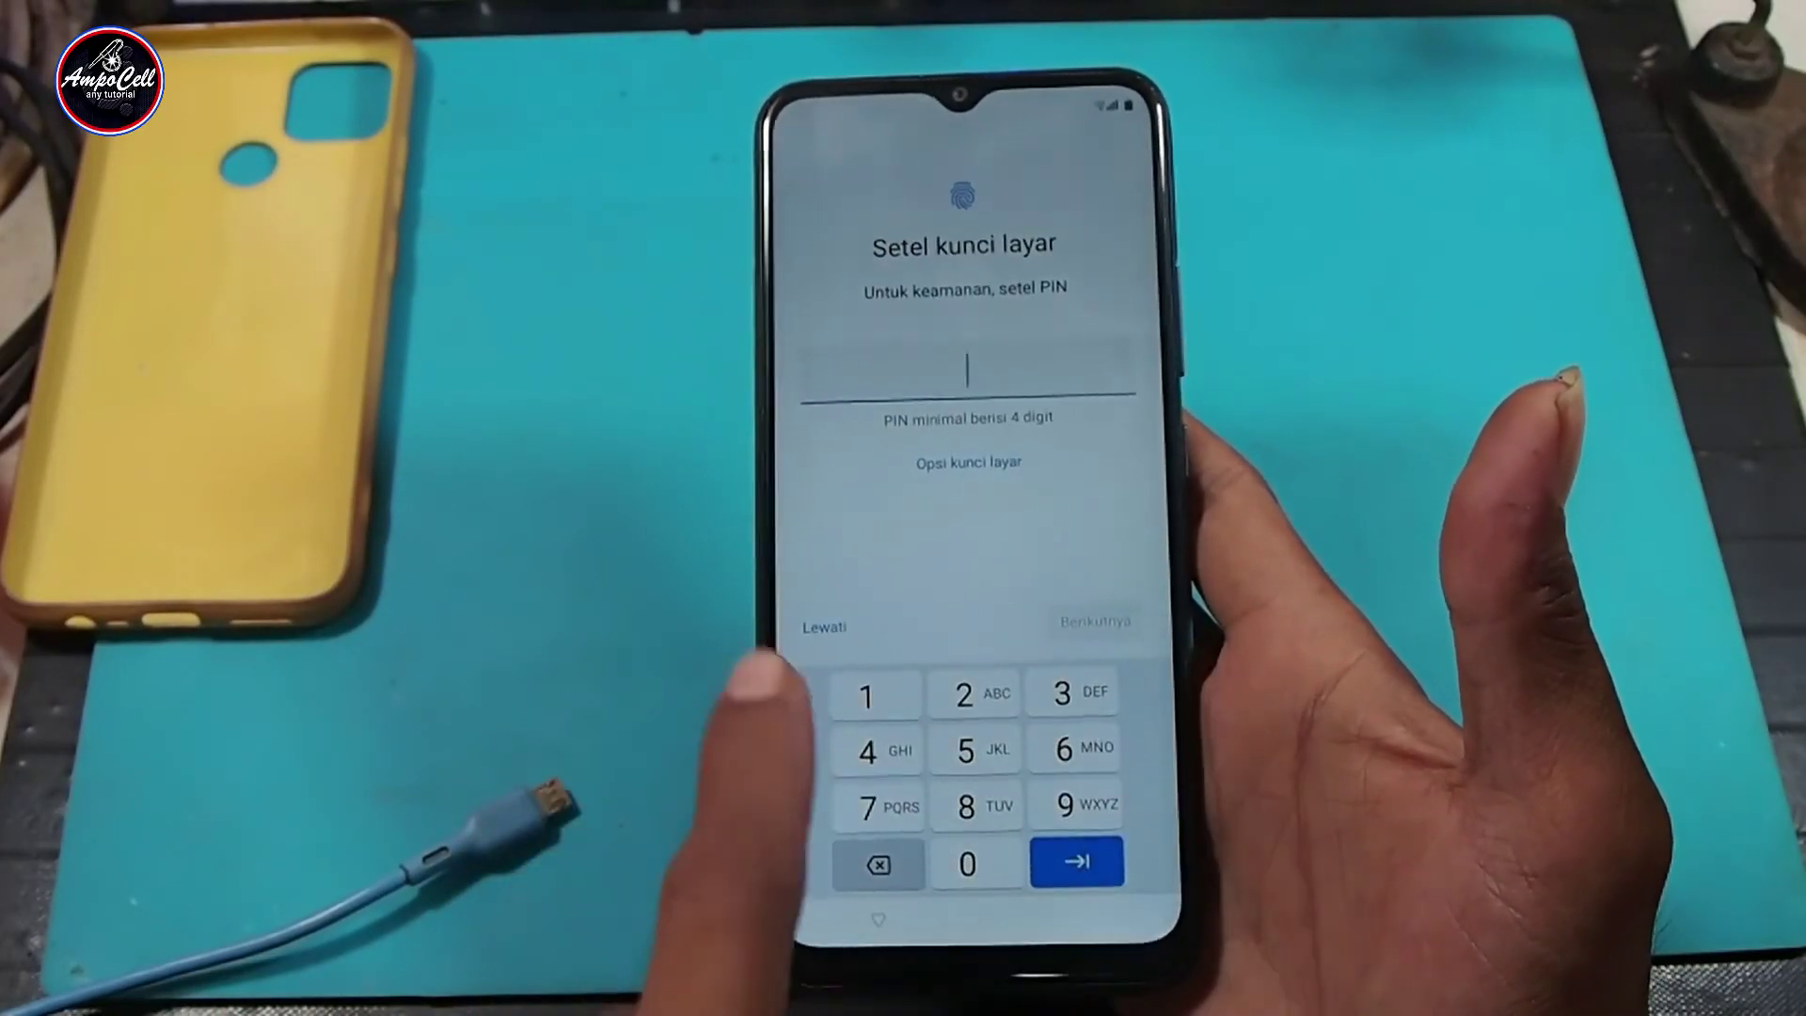
left_click(828, 628)
left_click(1095, 597)
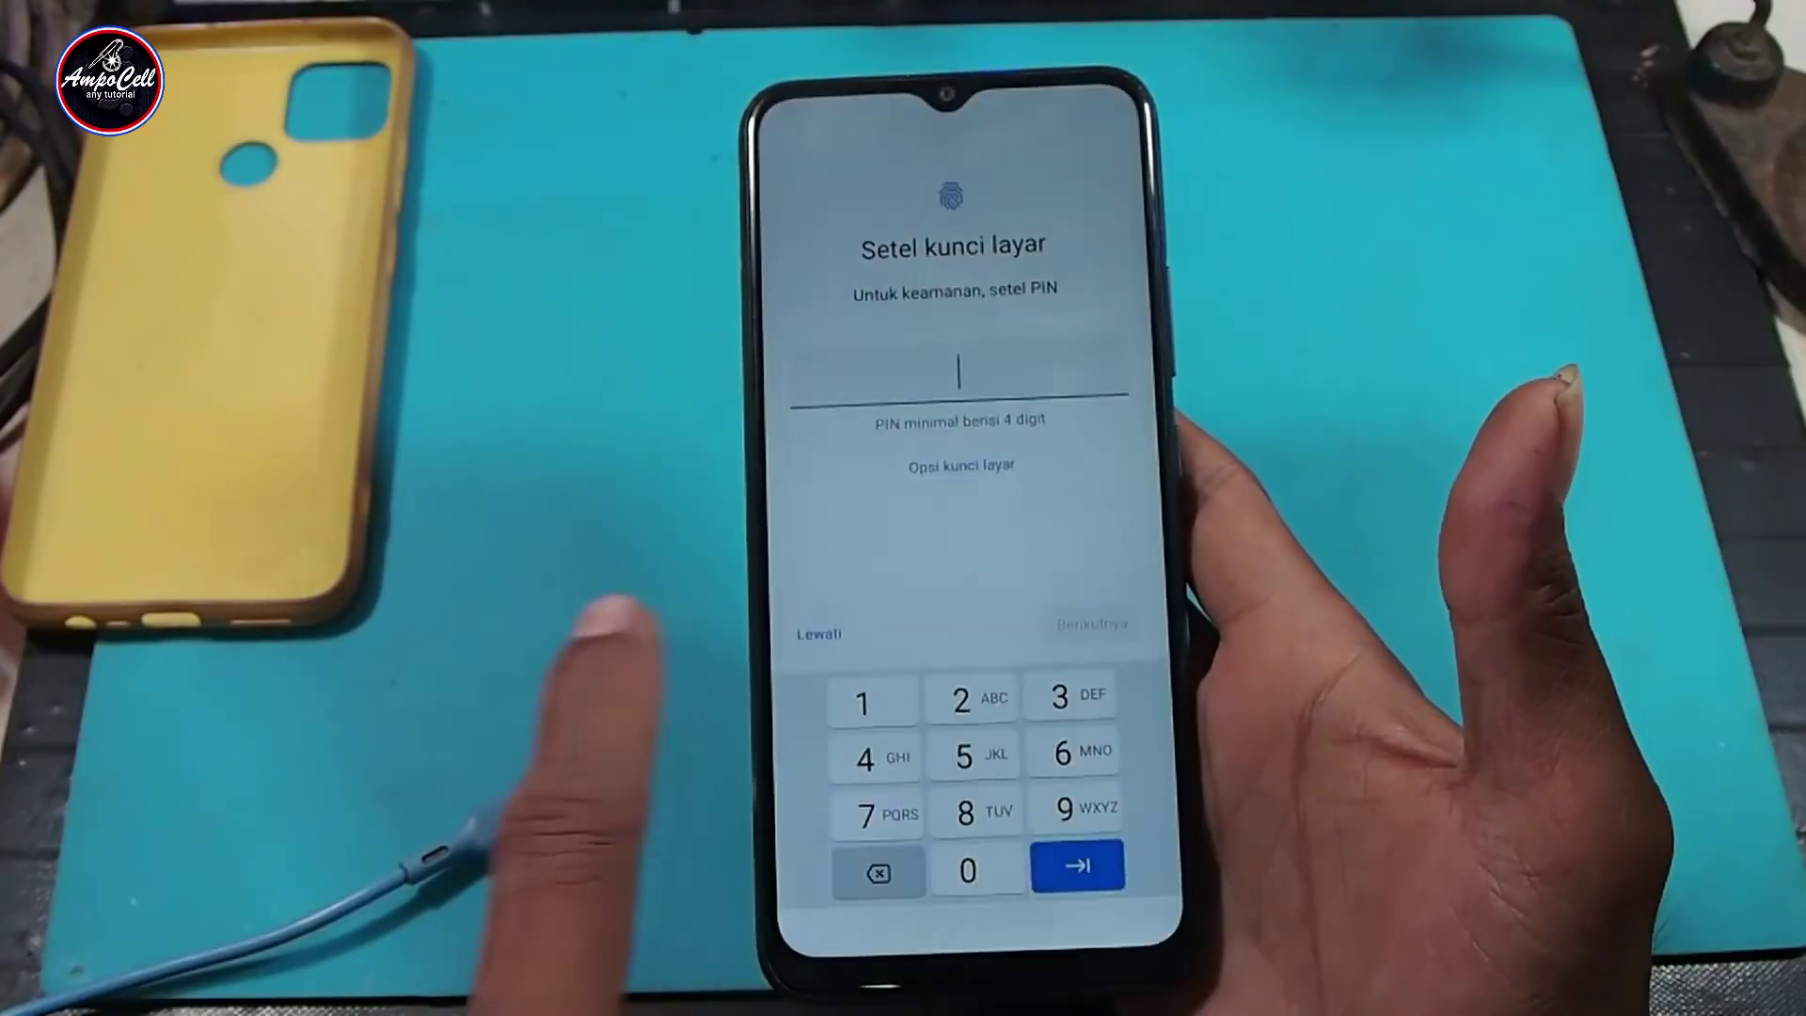